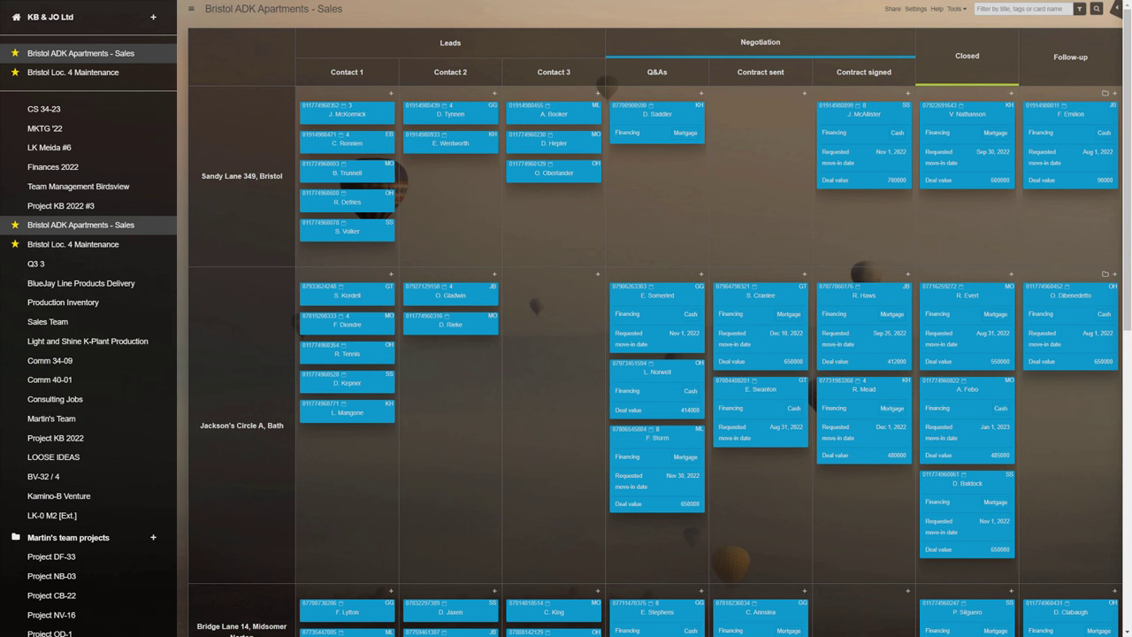
Hide the board list, collapse the Sandy Lane 368 and Bridge Lane 14 swimlanes, and collapse the Leads group
left_click(191, 9)
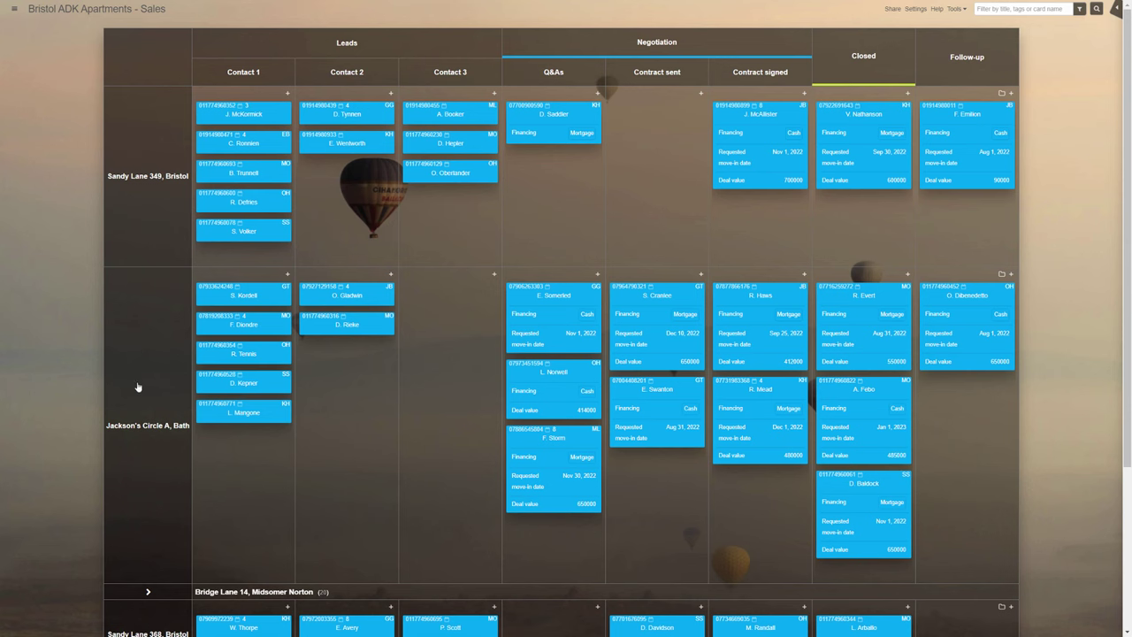
scroll(159, 610, "down", 3)
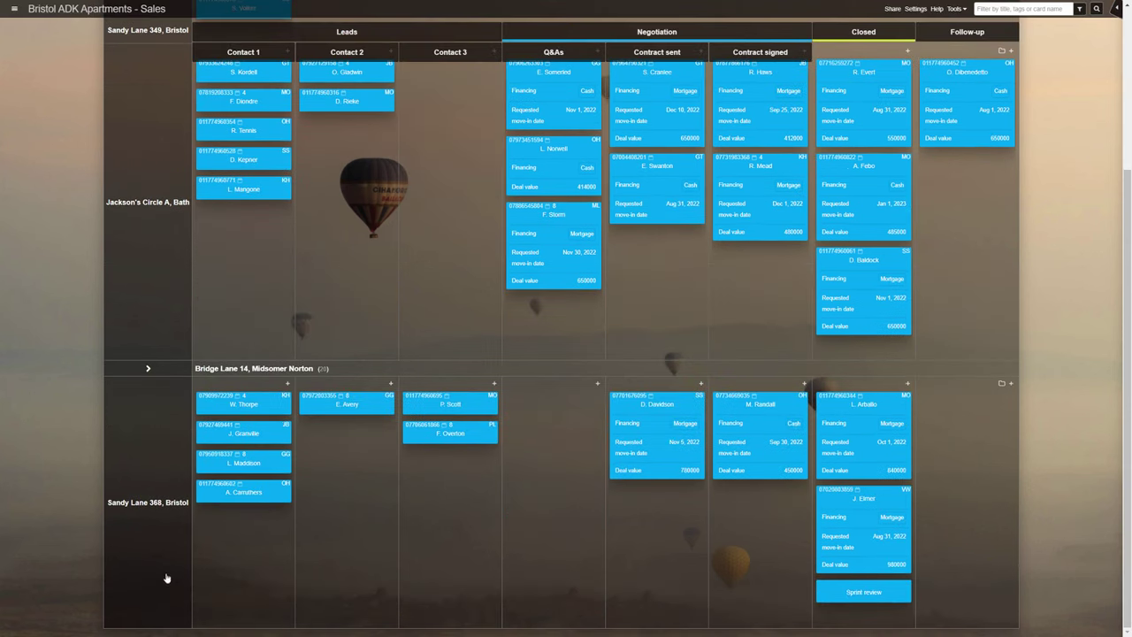
left_click(174, 370)
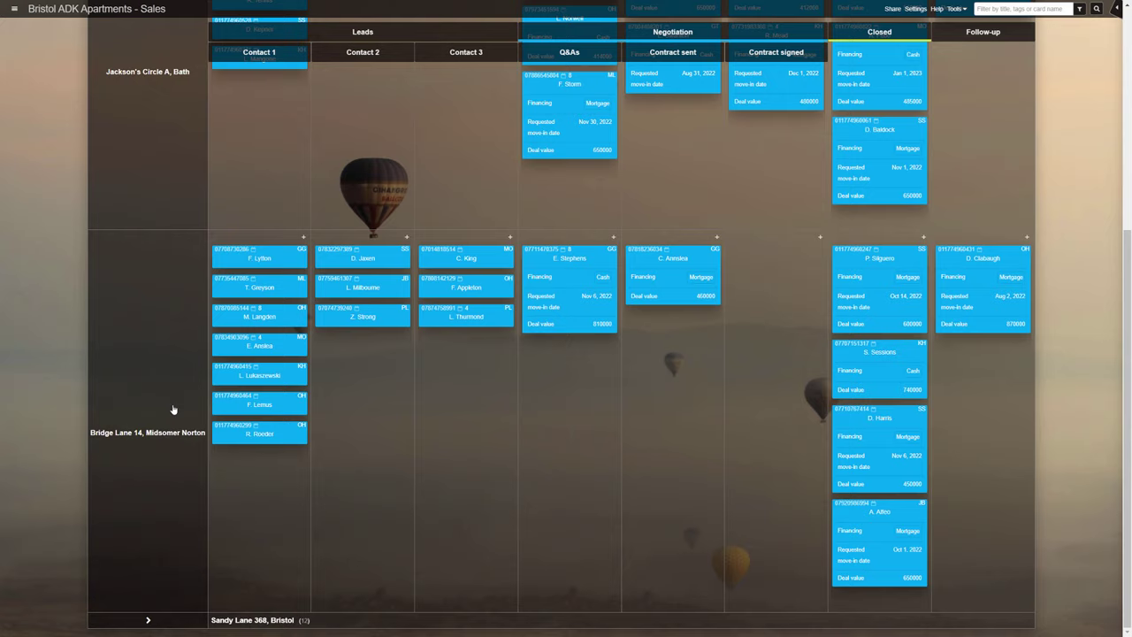
left_click(173, 409)
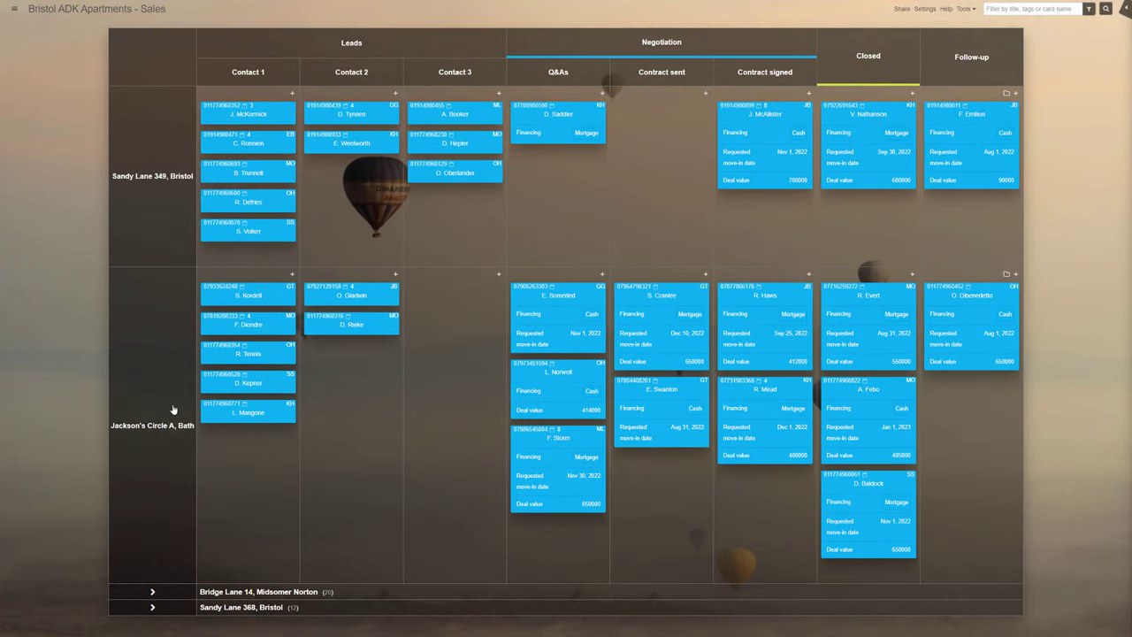
left_click(390, 48)
left_click(368, 49)
left_click(770, 120)
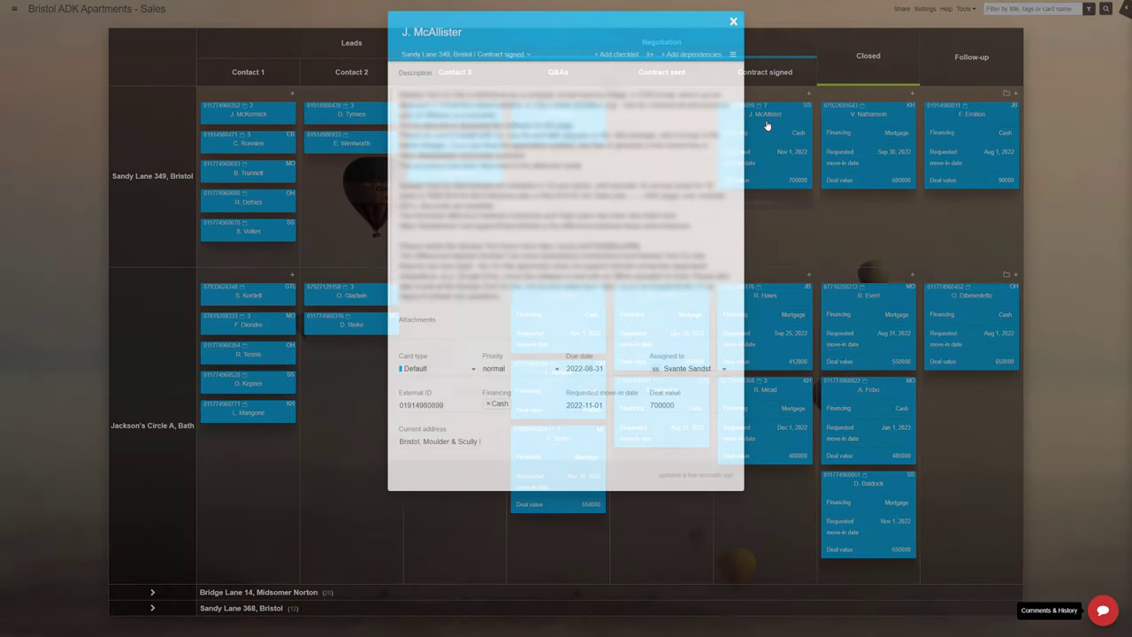
left_click(781, 238)
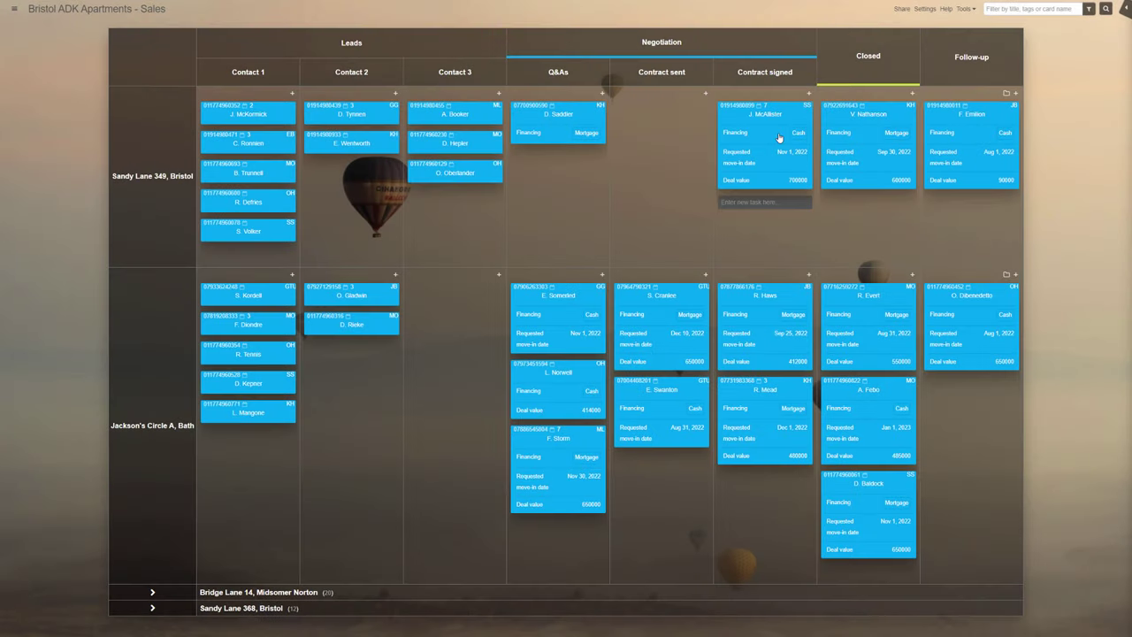
left_click_drag(778, 137, 752, 202)
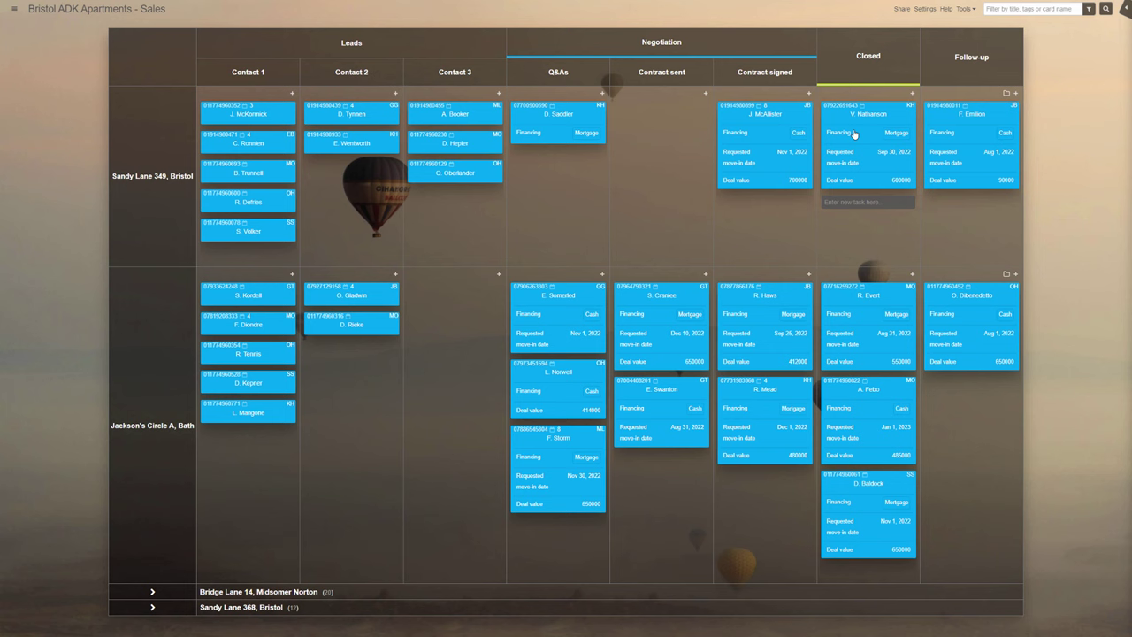
left_click(425, 54)
left_click(305, 537)
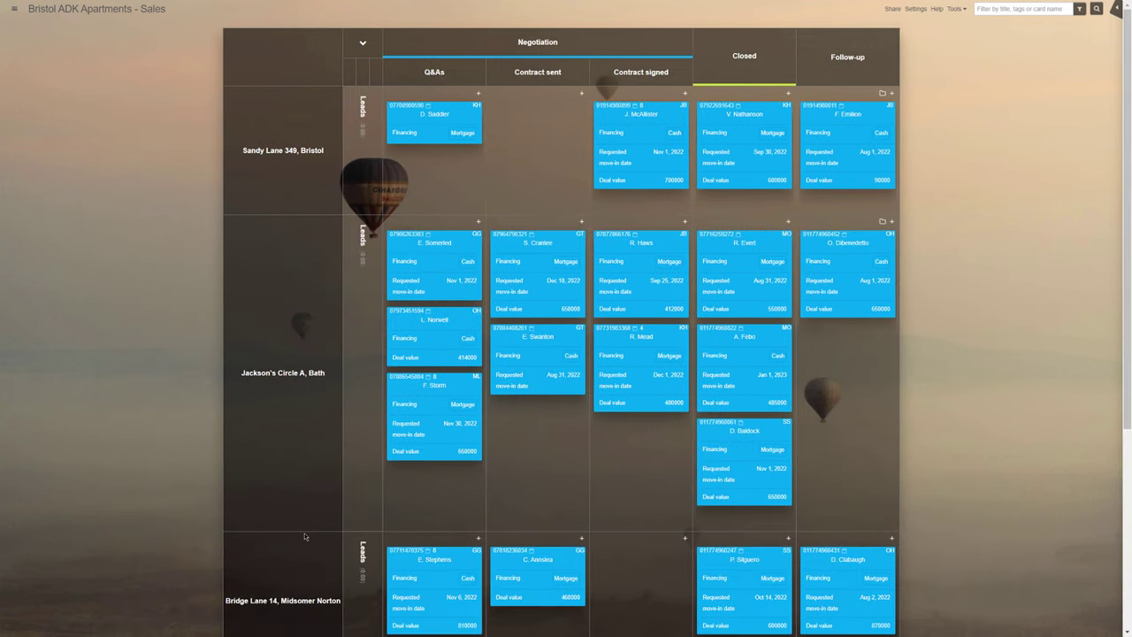
scroll(305, 539, "down", 3)
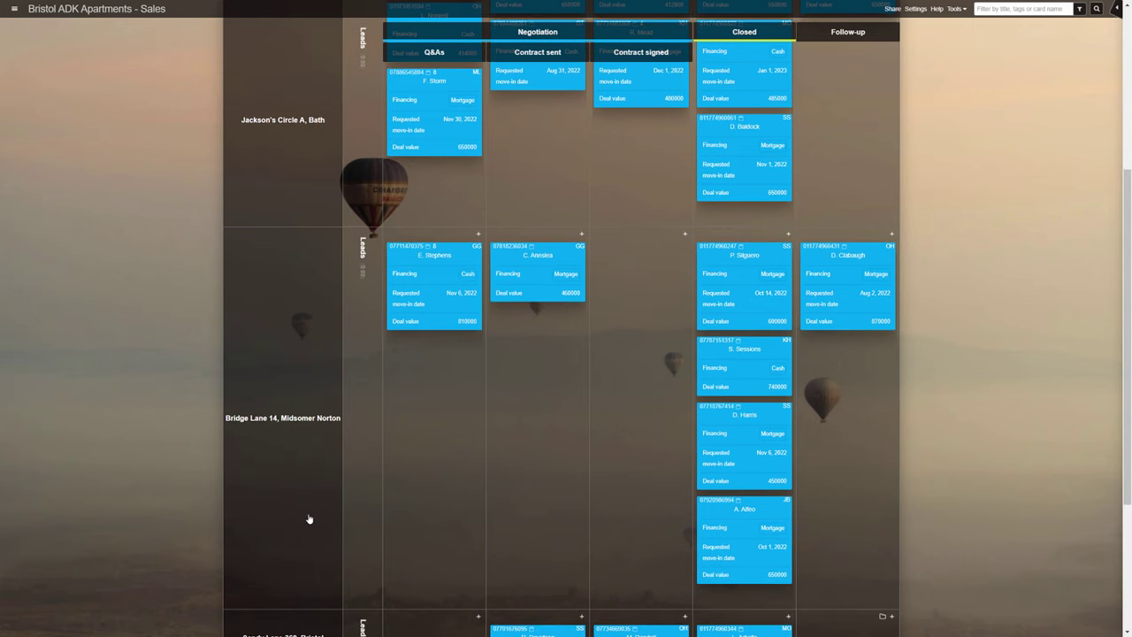
Zoom the page out to survey the board, then restore it to normal size
key("ctrl+minus")
key("ctrl+minus")
key("ctrl+minus")
scroll(752, 286, "up", 5)
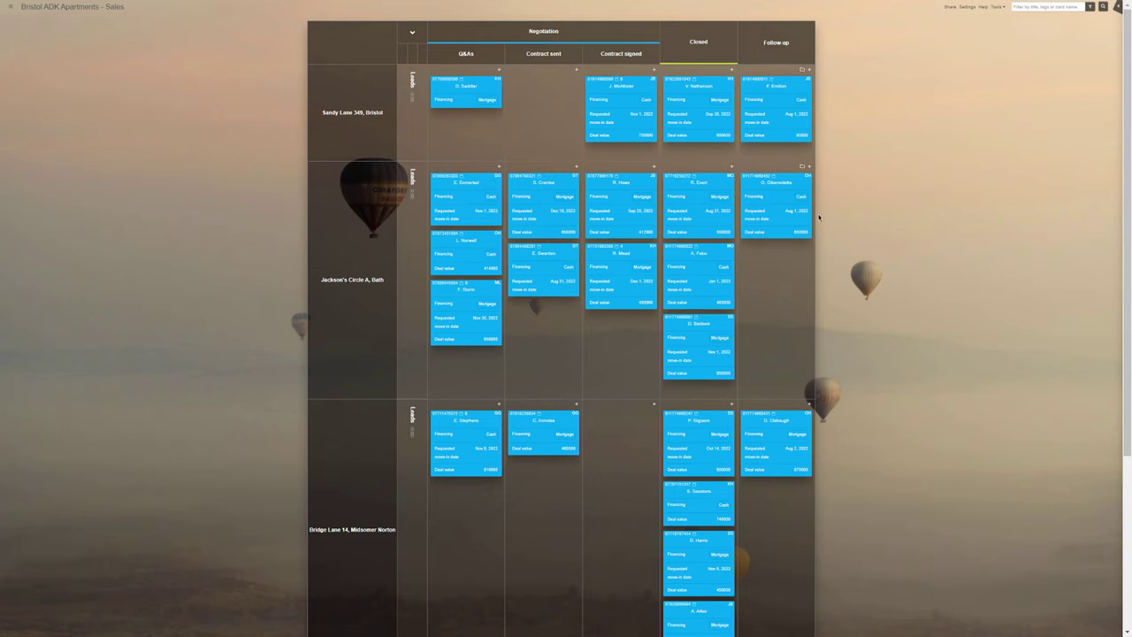
key("ctrl+0")
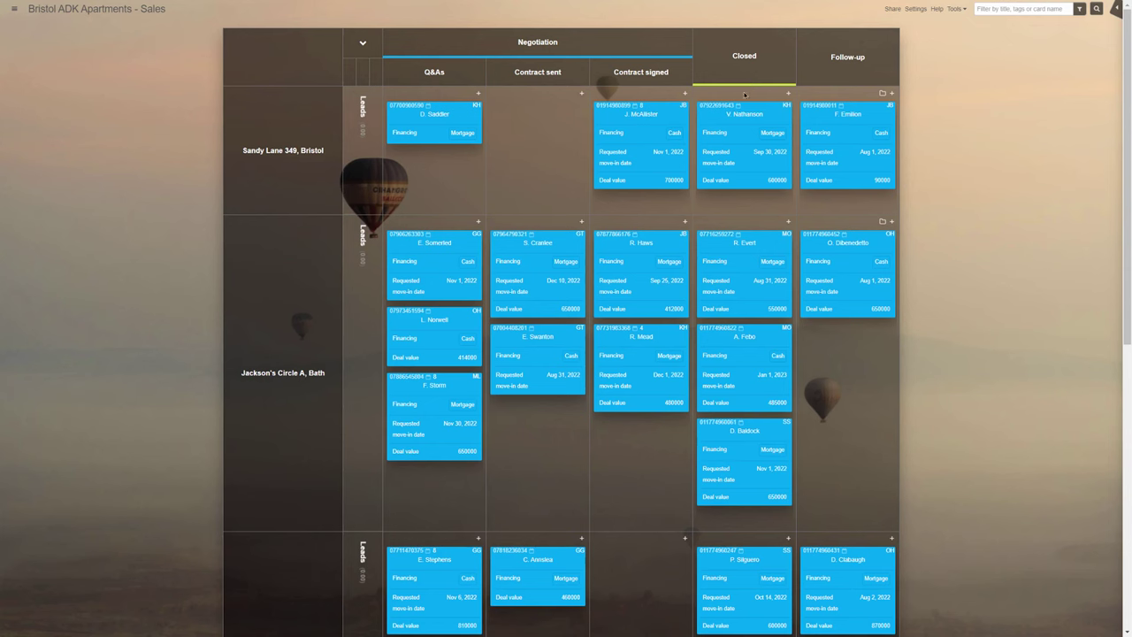
mouse_move(744, 114)
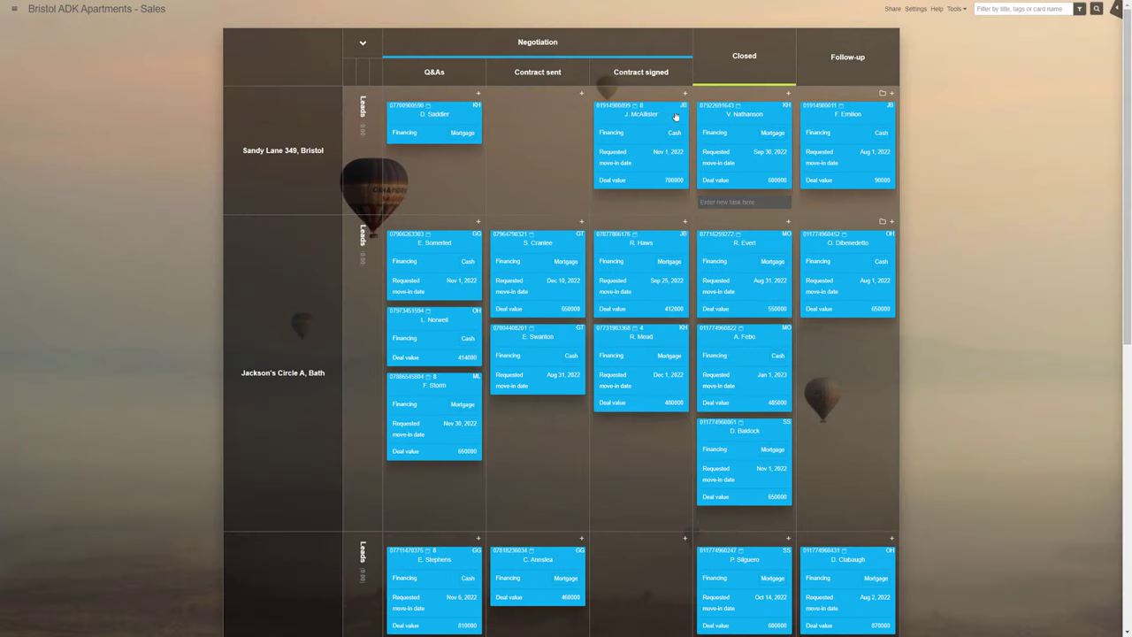
mouse_move(665, 113)
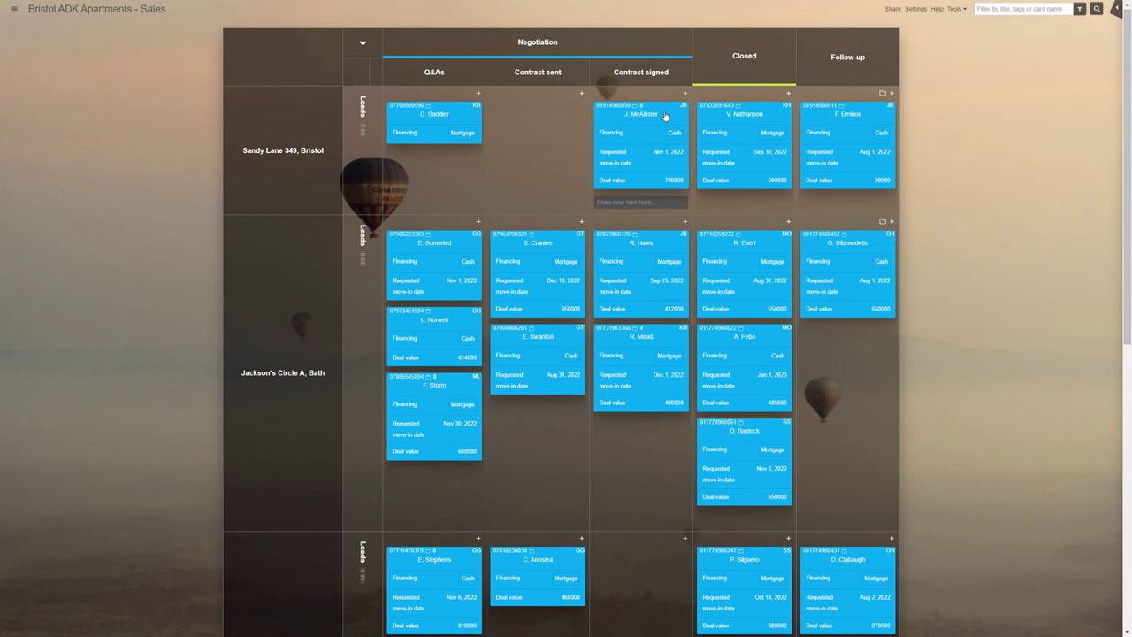
Expand the Leads columns again and collapse the Bridge Lane 14 and Sandy Lane 368 swimlanes
left_click(362, 43)
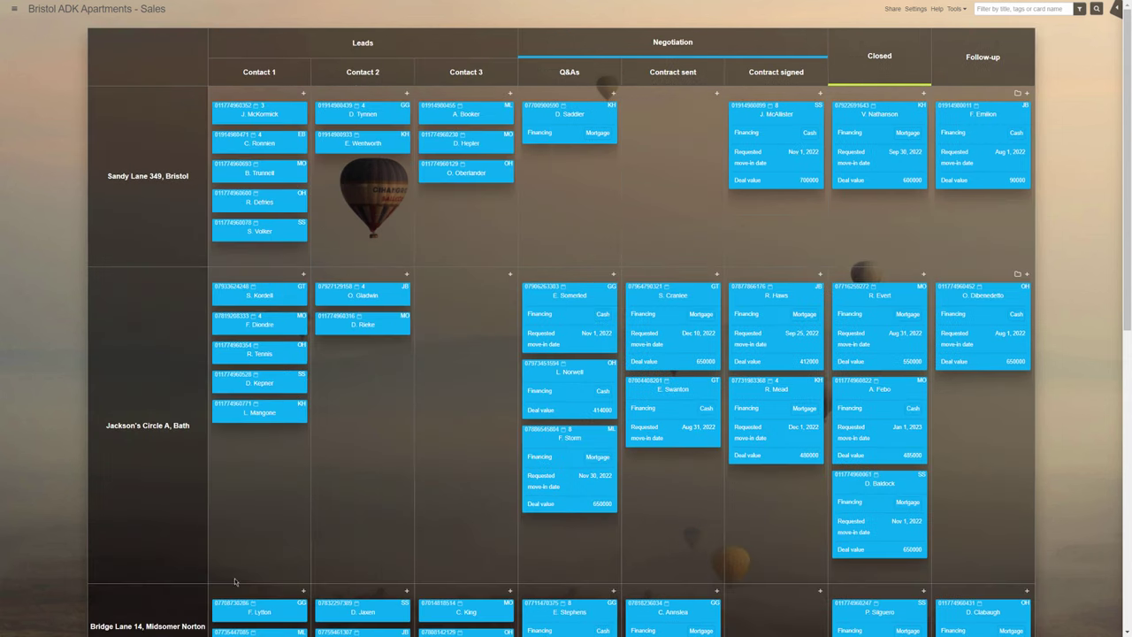
left_click(160, 606)
scroll(149, 507, "down", 3)
left_click(148, 507)
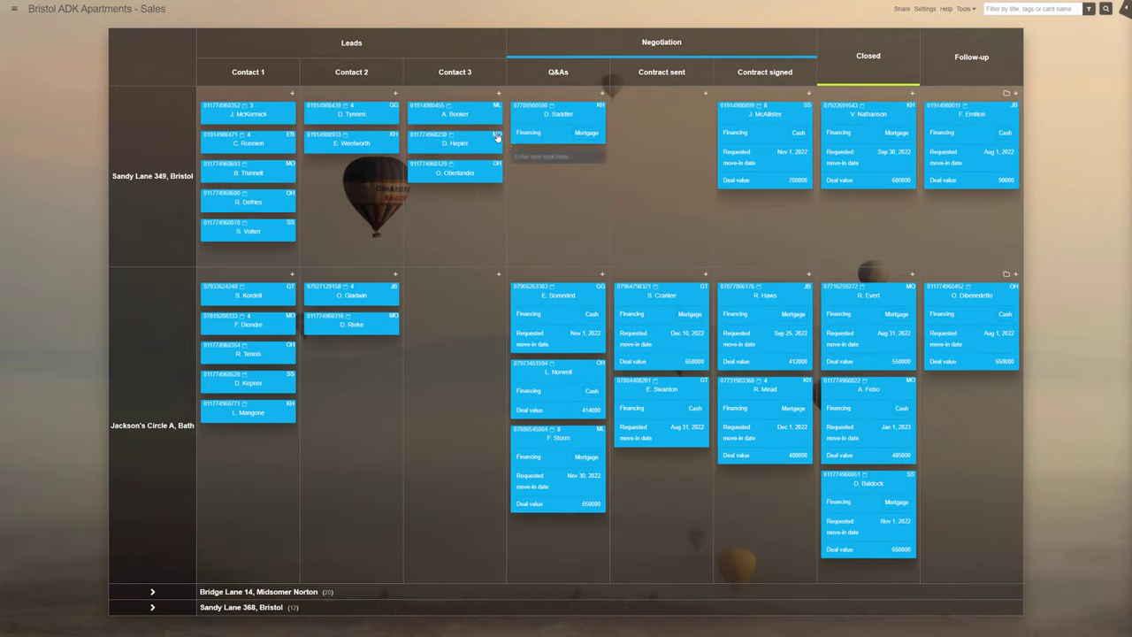
Try the Due this week filter, then remove it so the board is unfiltered
mouse_move(449, 110)
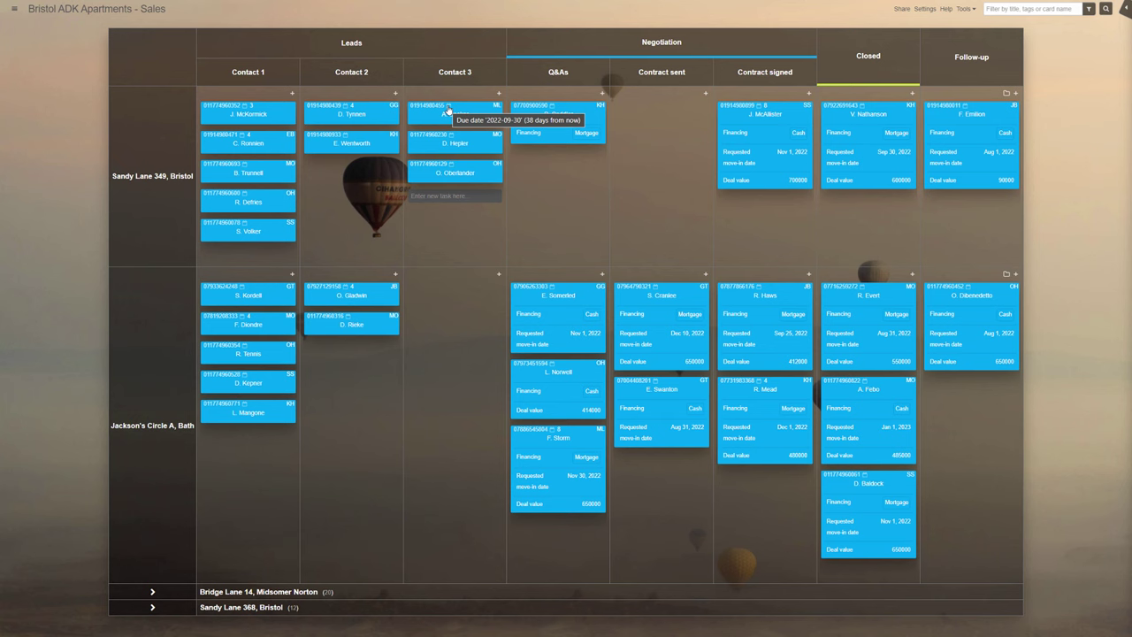
left_click(1089, 9)
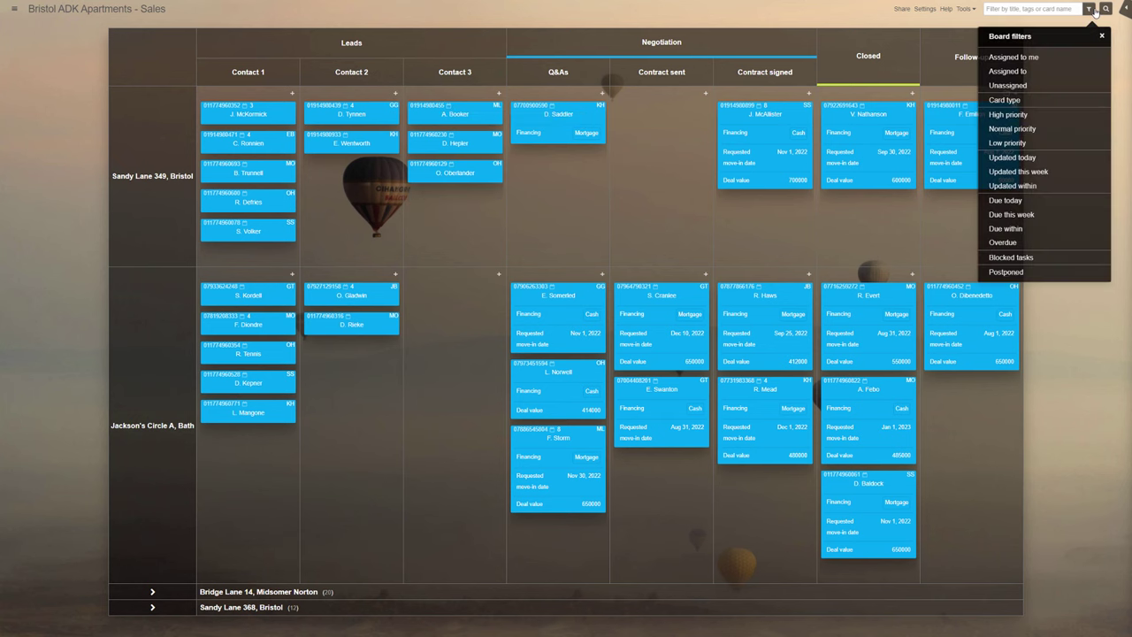
left_click(1013, 214)
left_click(1014, 214)
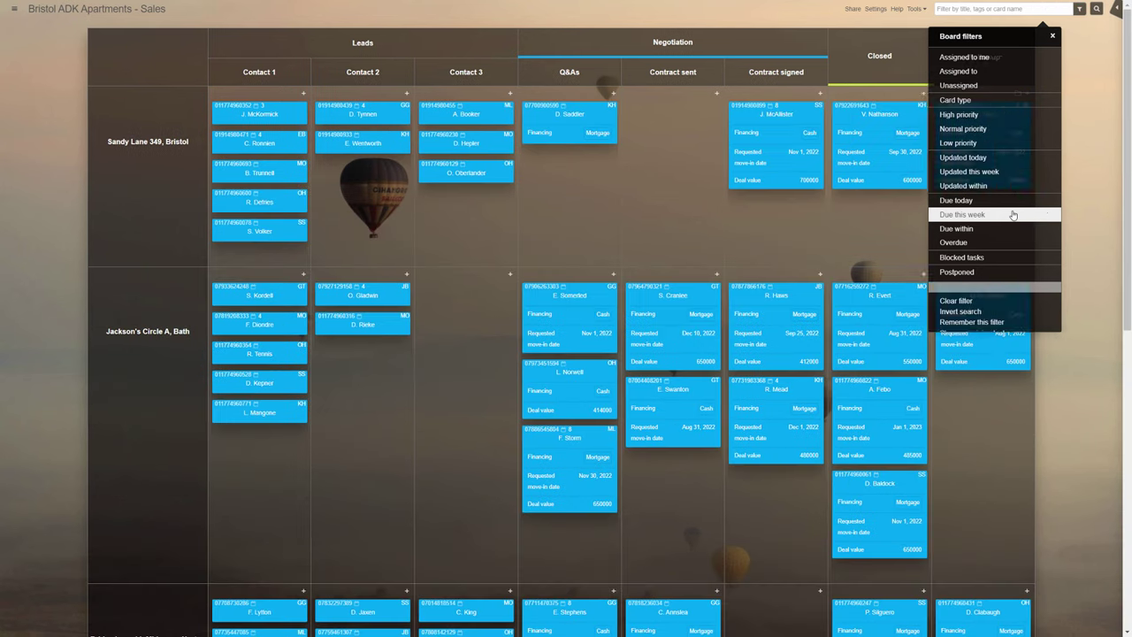
Add an On the day e-mail reminder at 08:45 to the second Contact 2 card, choosing a recipient
right_click(366, 328)
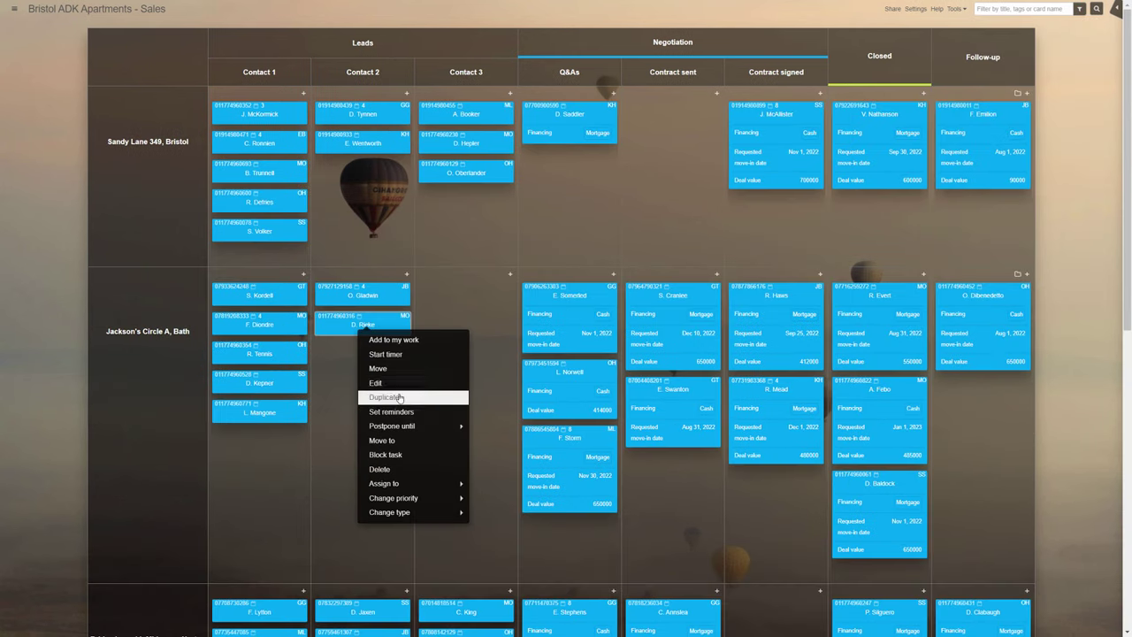
left_click(379, 397)
left_click(469, 410)
left_click(419, 411)
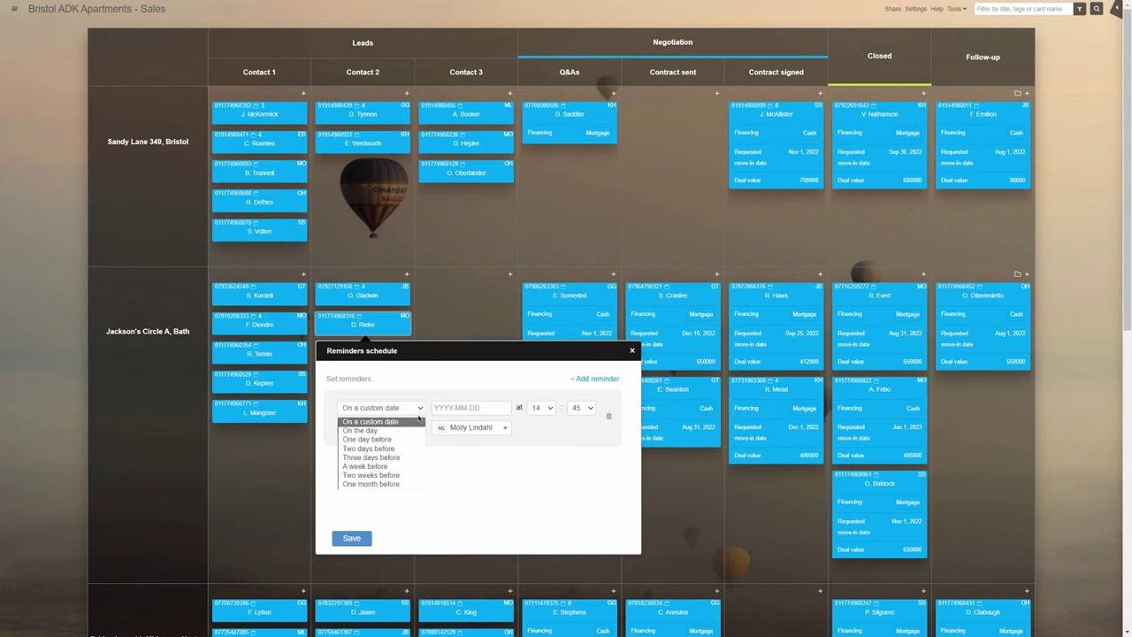
left_click(372, 429)
left_click(541, 407)
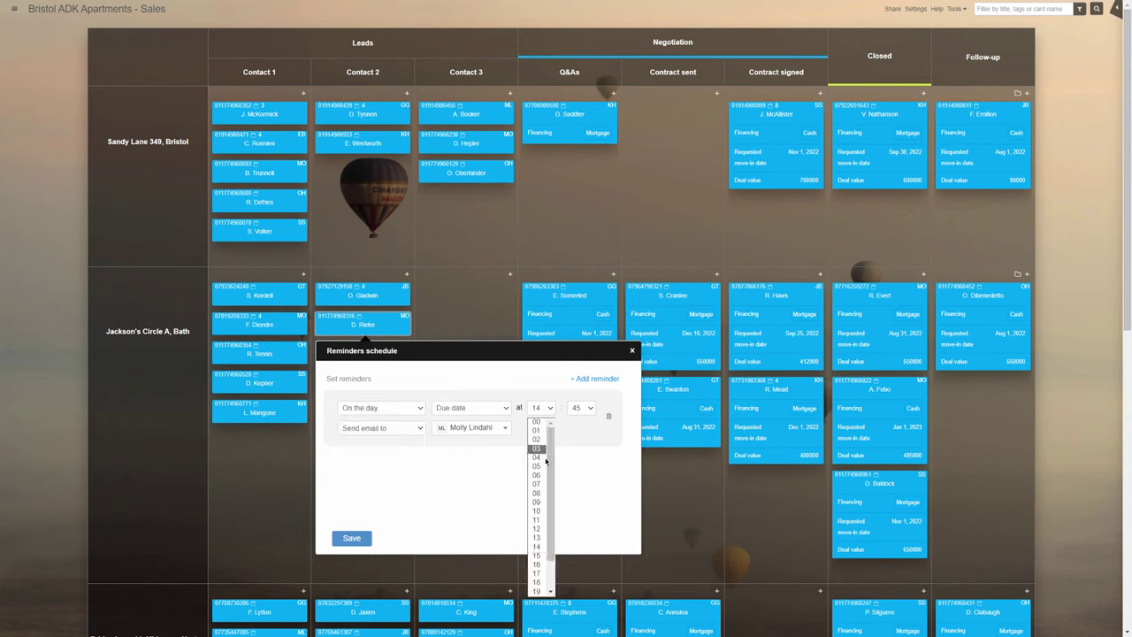
left_click(540, 493)
left_click(488, 429)
left_click(518, 481)
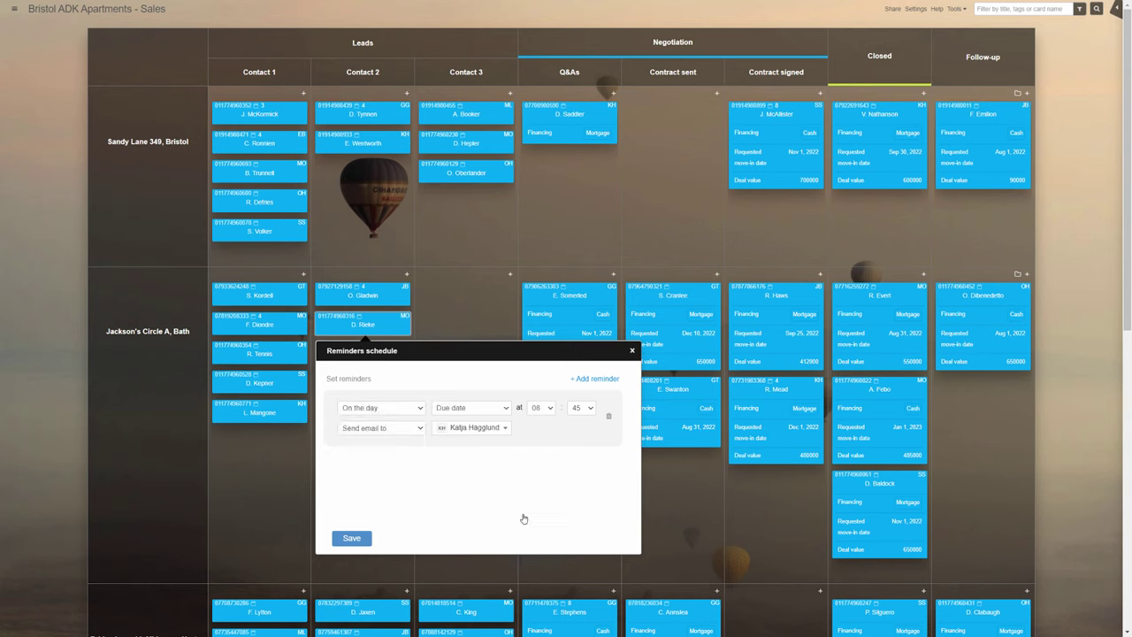
left_click(348, 537)
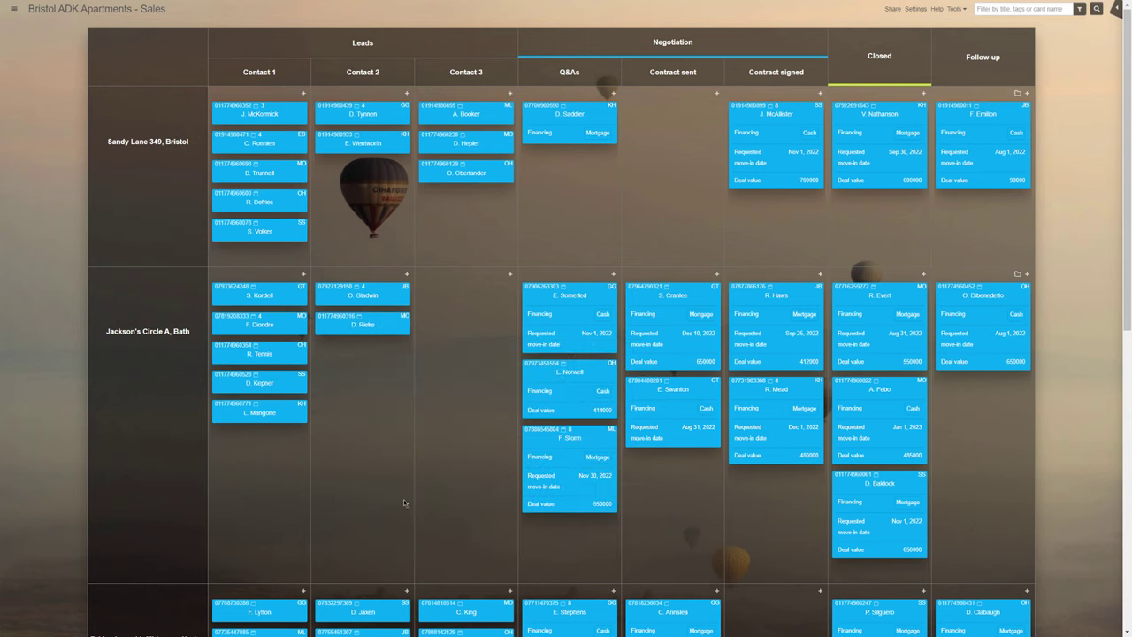
Copy the External ID from the first Q&As card in Jackson's Circle A
left_click(539, 291)
double_click(435, 196)
key("ctrl+c")
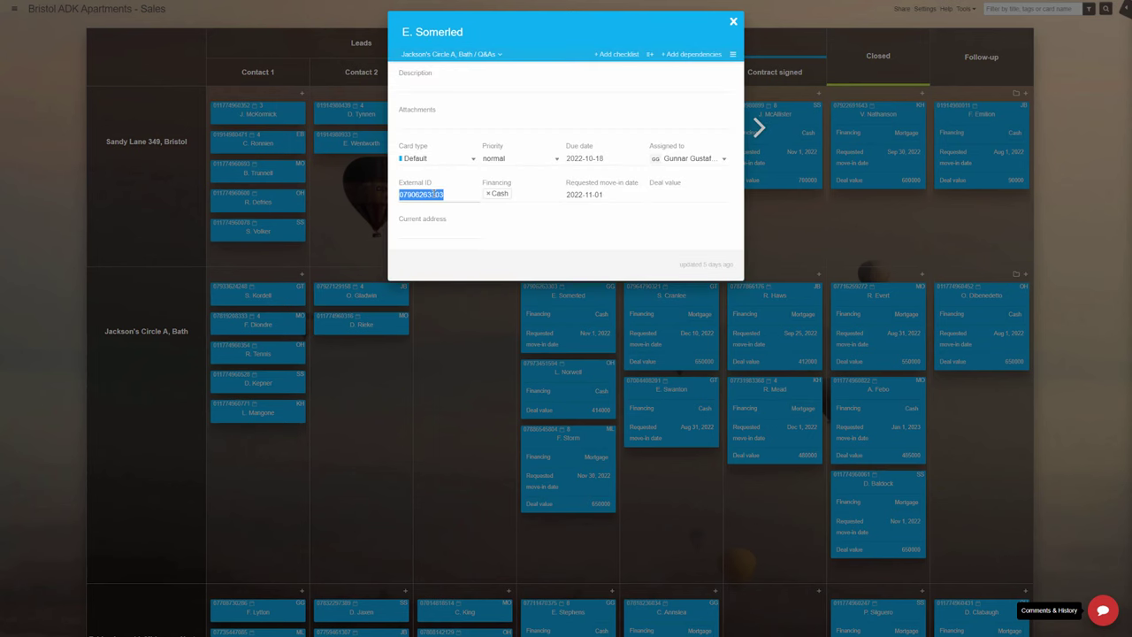
key("Escape")
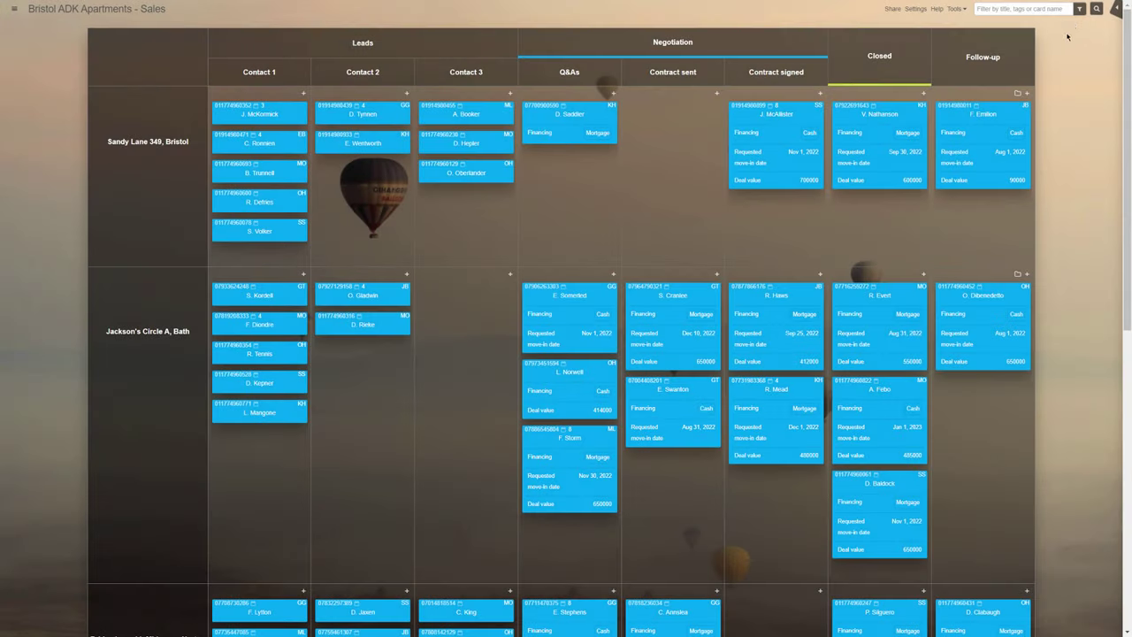
left_click(1042, 8)
key("ctrl+v")
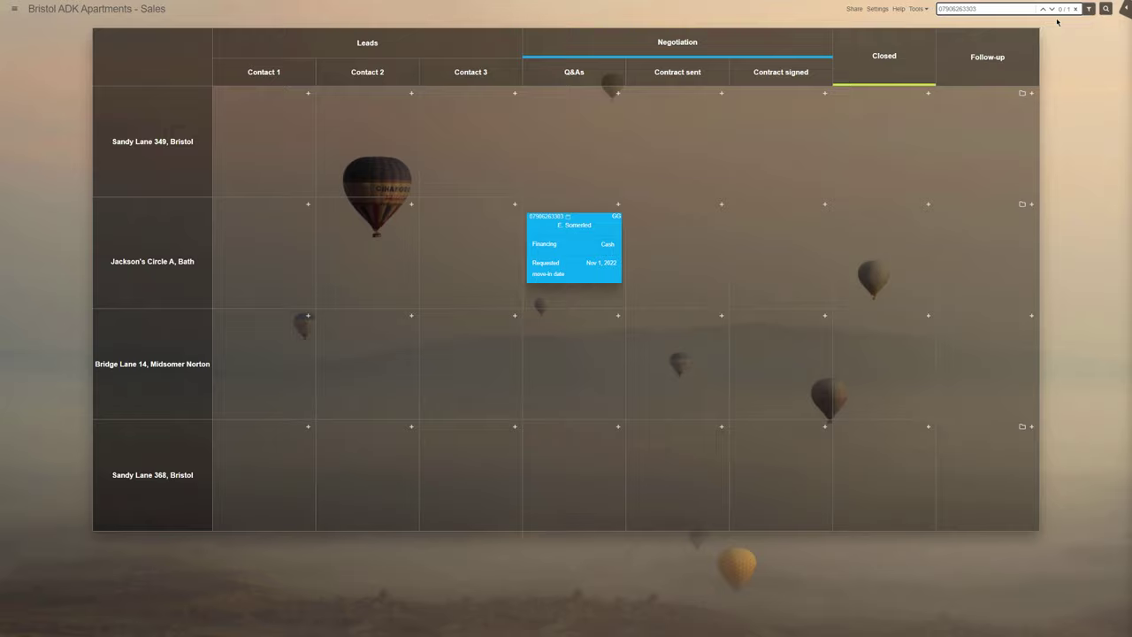
left_click(1076, 9)
left_click(778, 124)
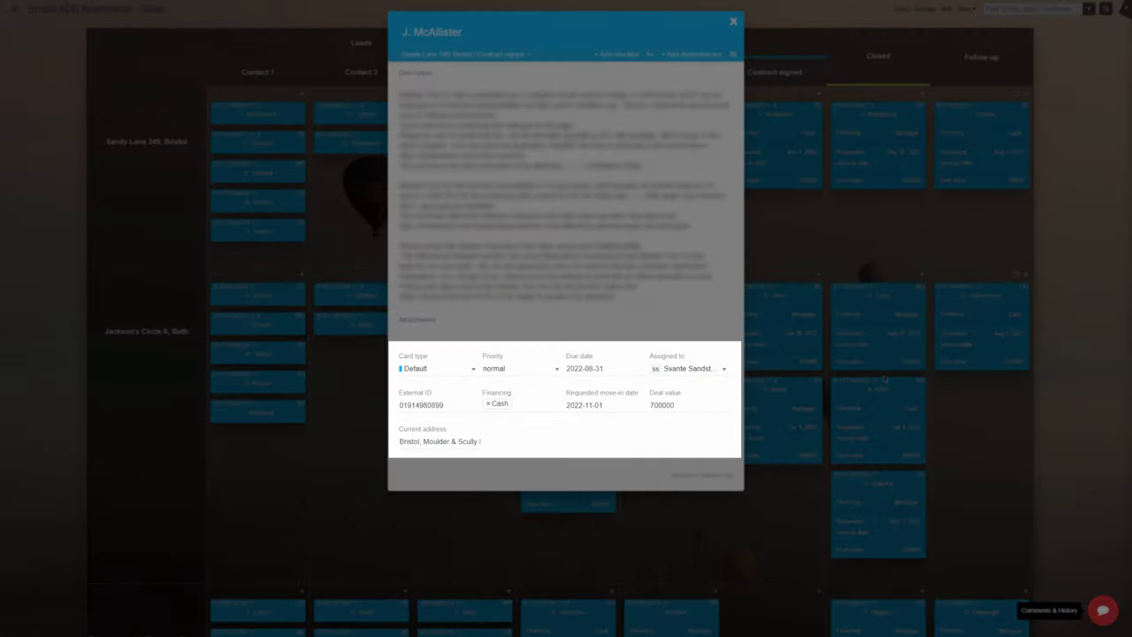
left_click(985, 375)
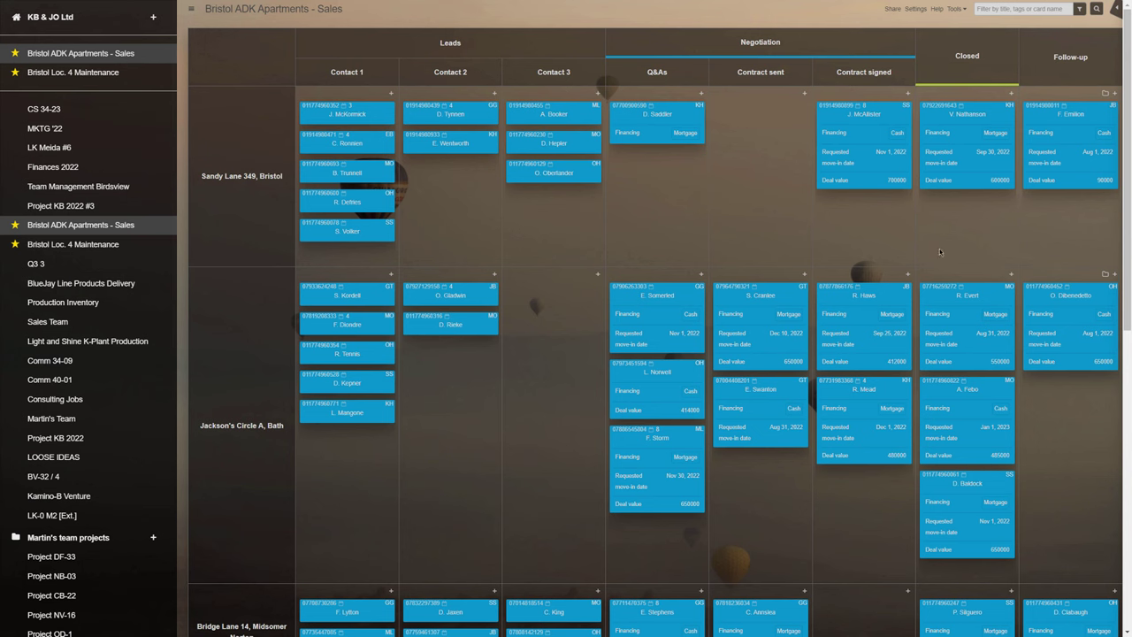
Open the Bristol Loc. 4 Maintenance board and collapse the Jackson's Circle 78 B row
left_click(82, 75)
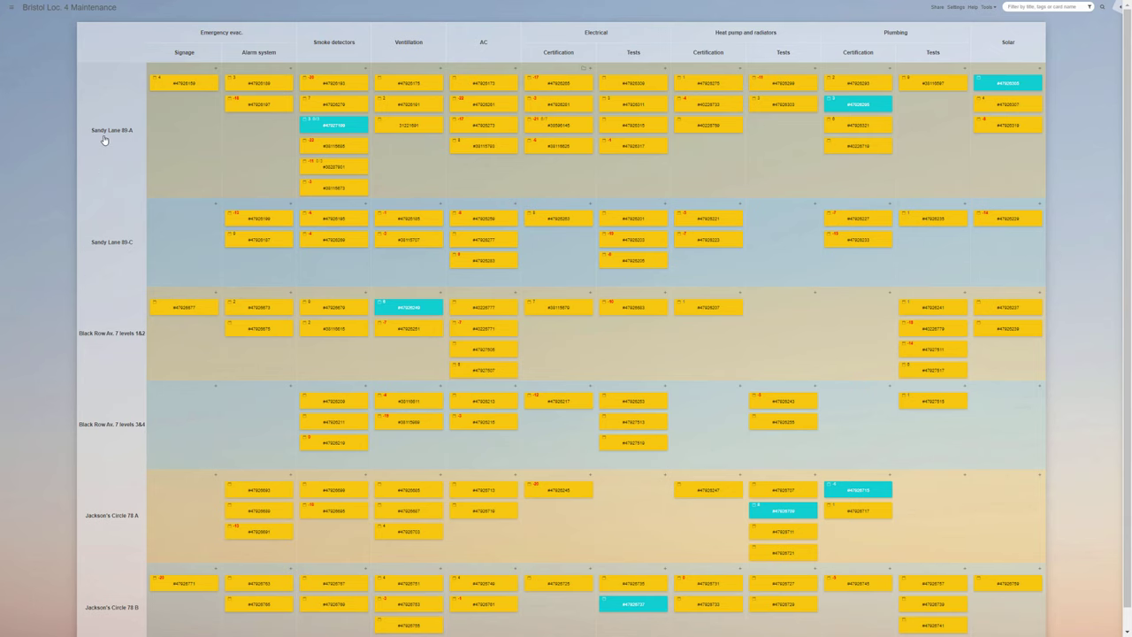
left_click(115, 210)
left_click(118, 259)
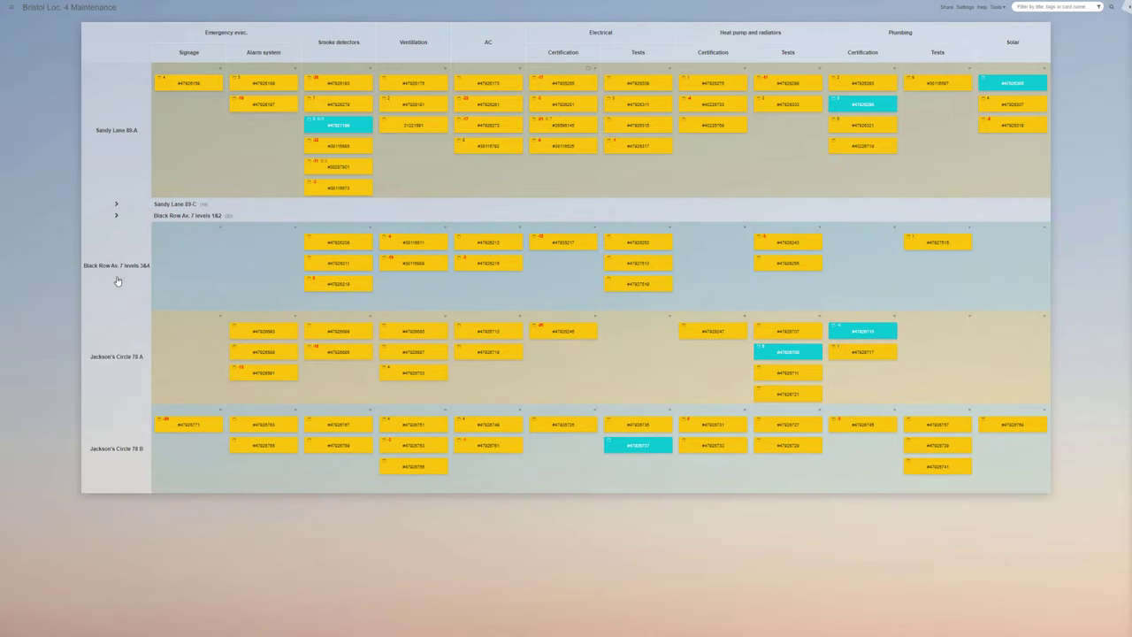
left_click(121, 443)
left_click(126, 219)
left_click(137, 205)
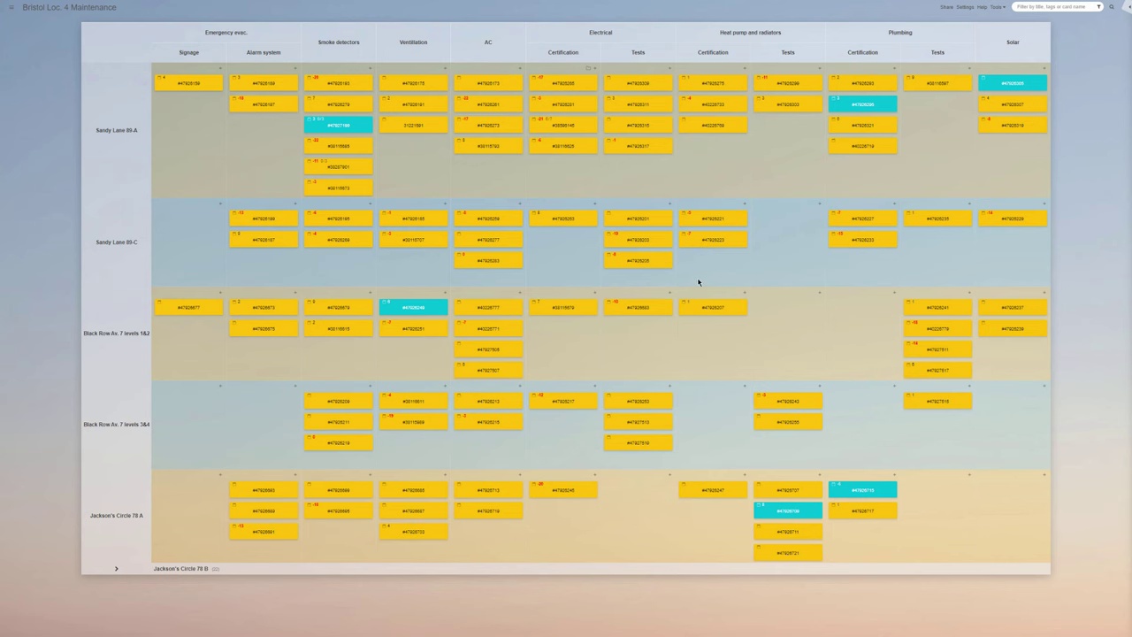
Collapse the Signage and the Heat pump, Plumbing and Electrical Certification columns, then enlarge the board
left_click(338, 42)
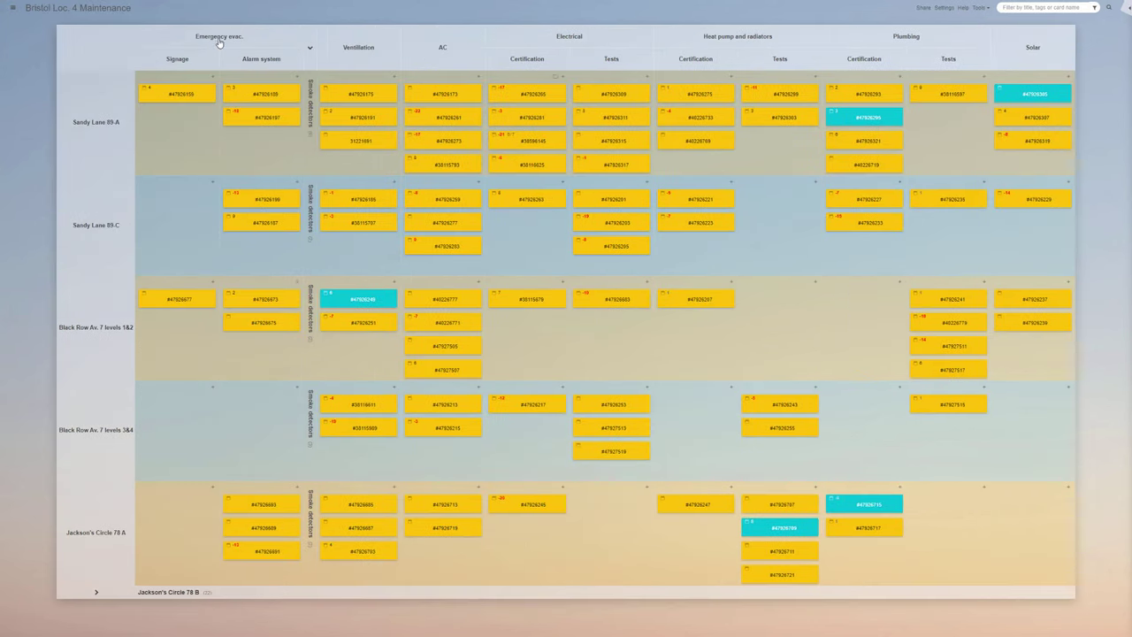
left_click(307, 43)
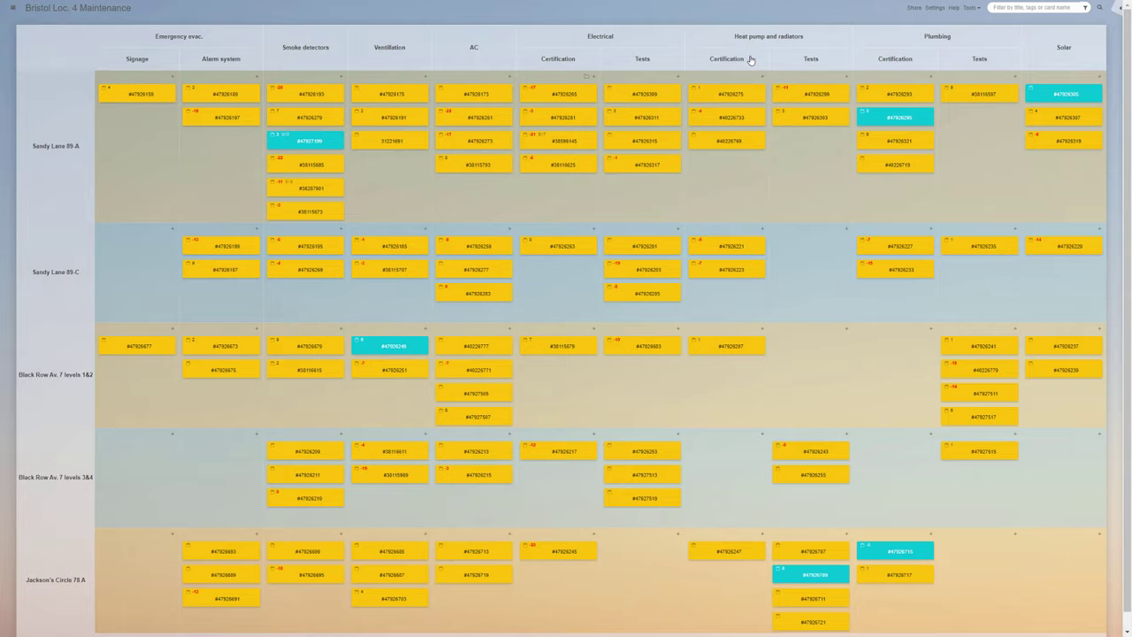
left_click(752, 61)
left_click(859, 62)
left_click(629, 58)
left_click(263, 60)
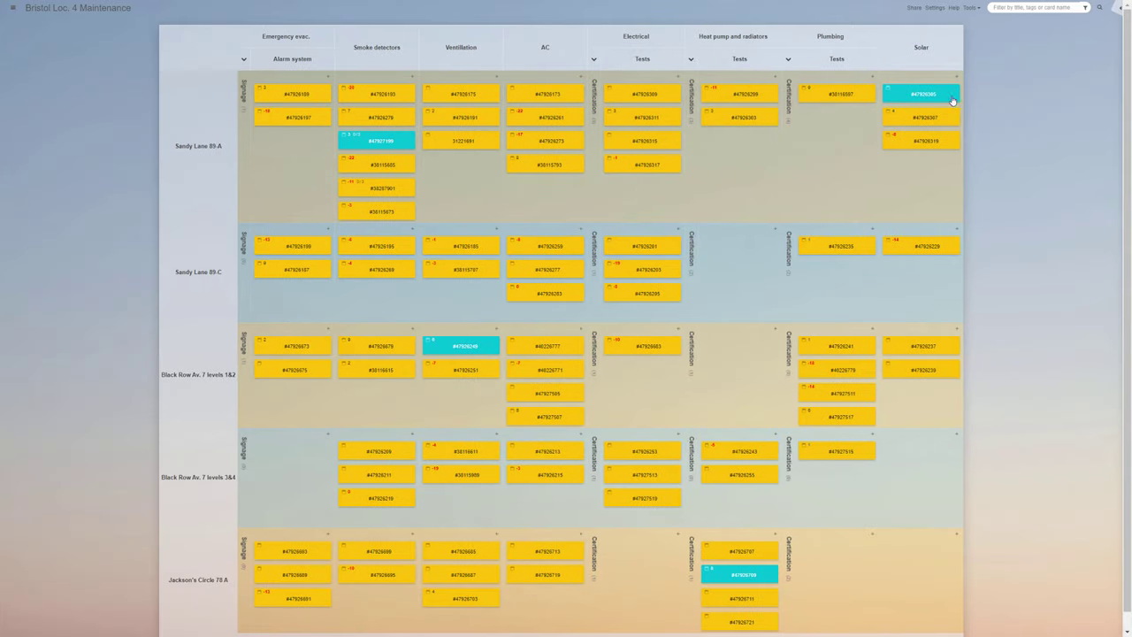
scroll(962, 190, "down", 1)
scroll(271, 627, "down", 1)
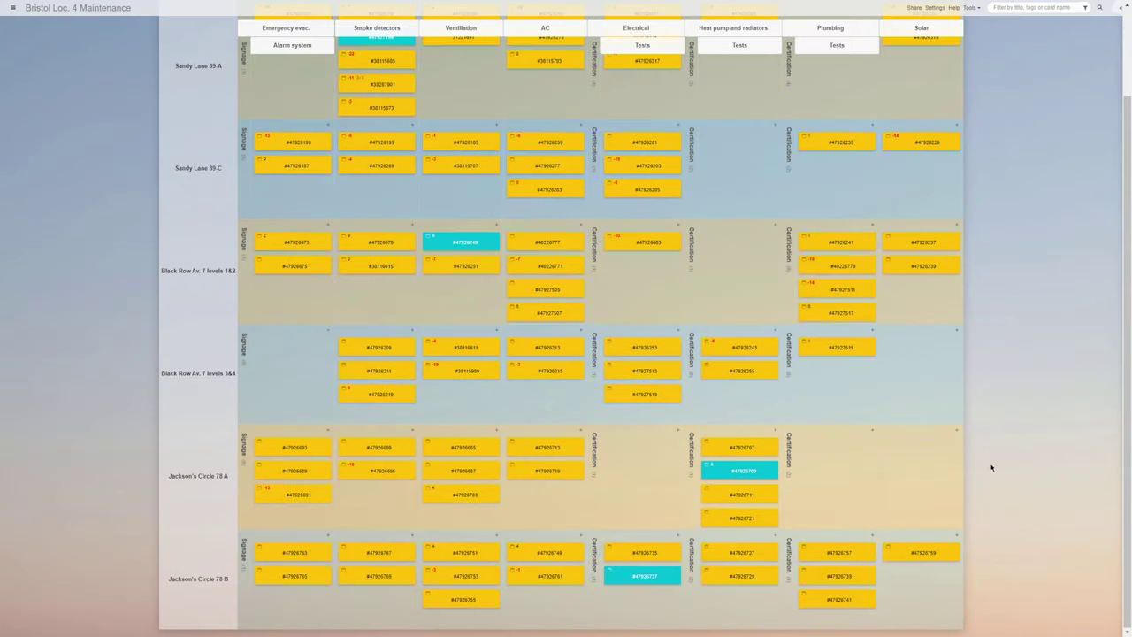
scroll(990, 467, "up", 3)
key("ctrl+plus")
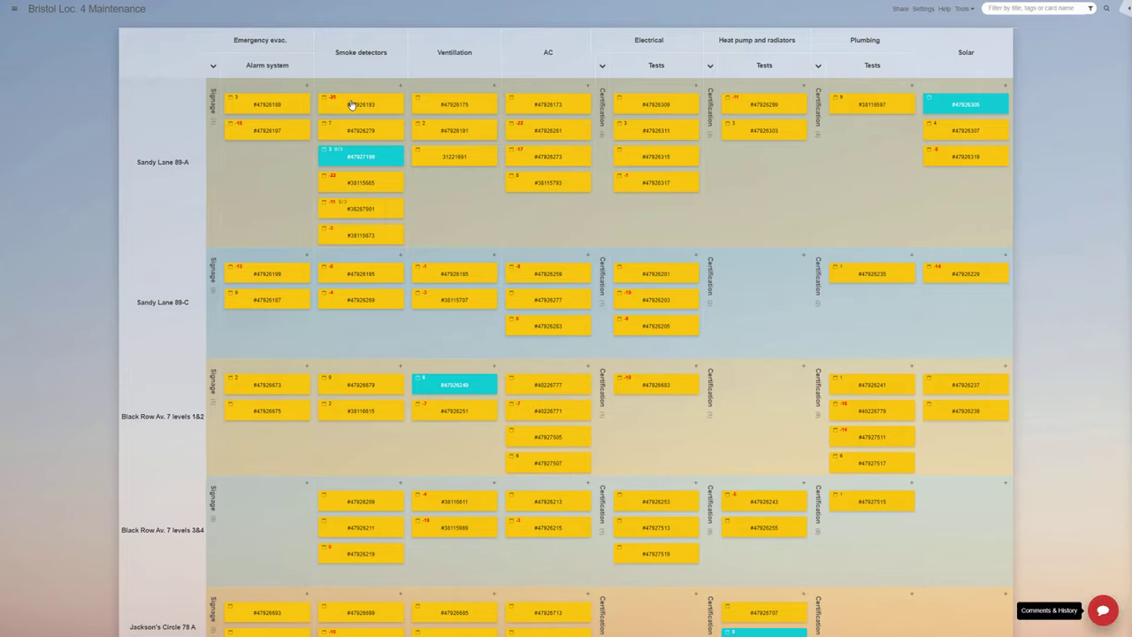
left_click(351, 104)
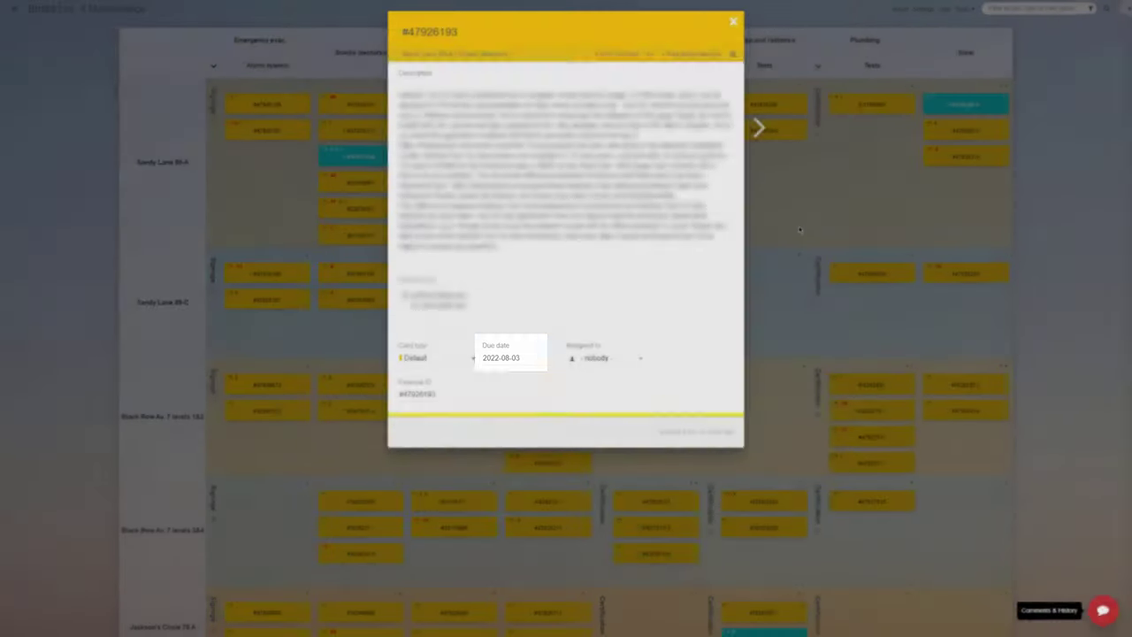
left_click(799, 230)
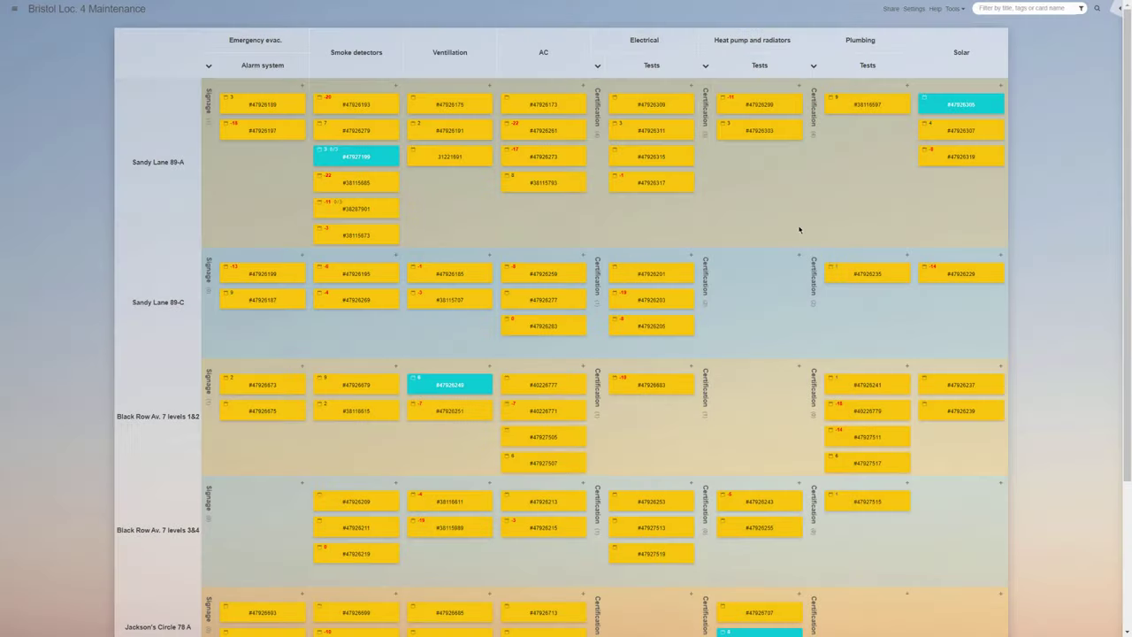
right_click(356, 107)
left_click(361, 115)
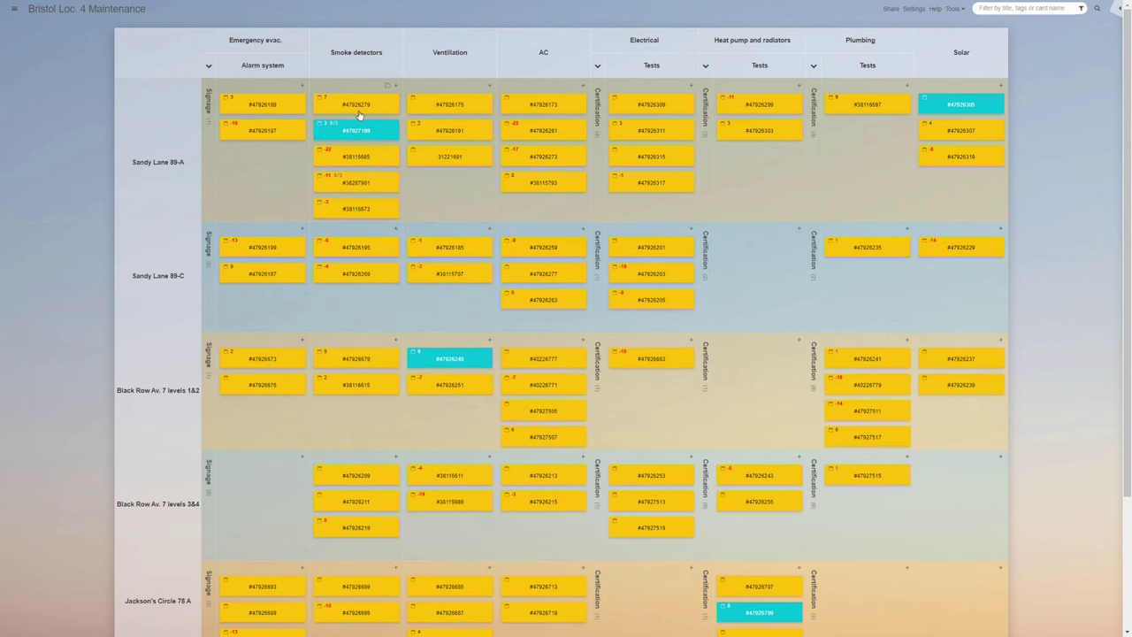
Open My work, fold away Recurring tasks, and show the August 2022 calendar of due cards
left_click(1114, 9)
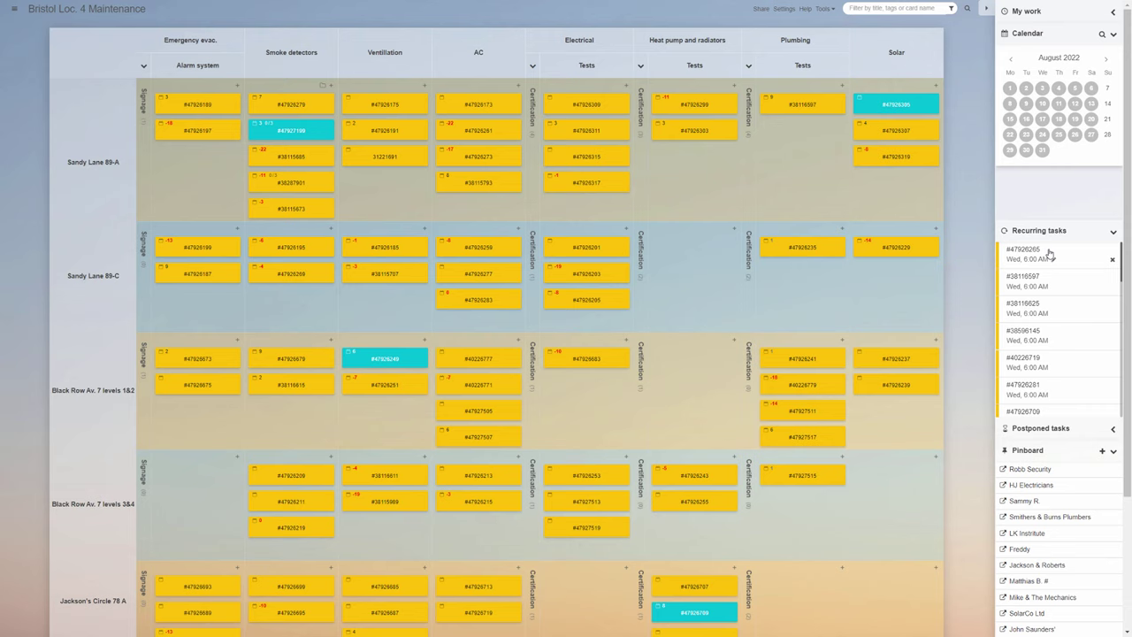
scroll(1067, 292, "down", 5)
scroll(1070, 303, "up", 5)
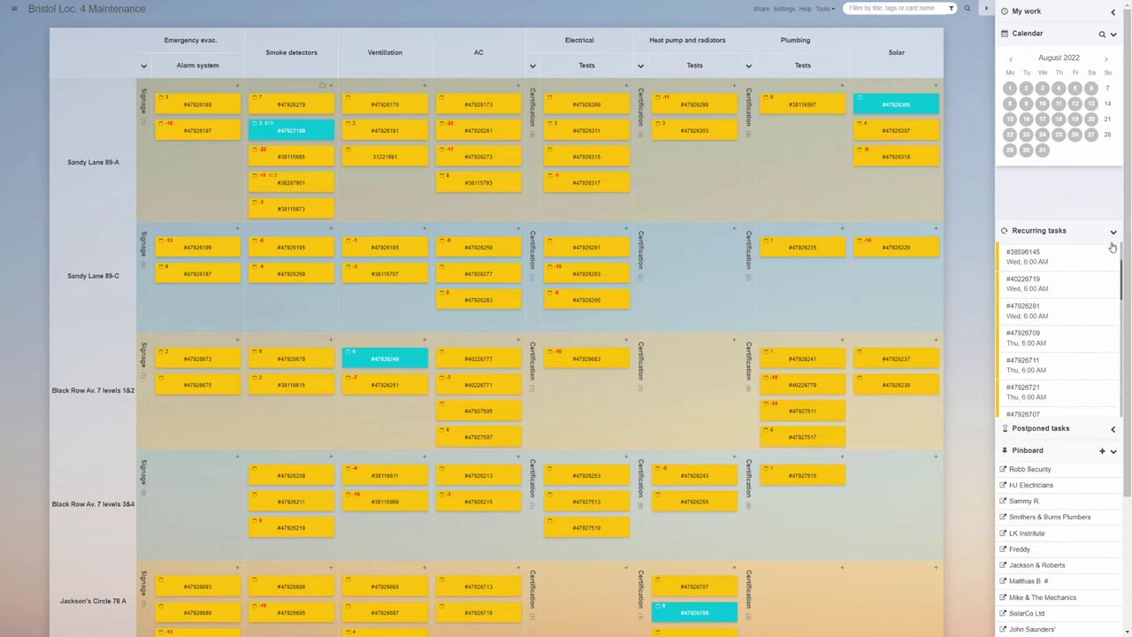
left_click(1061, 230)
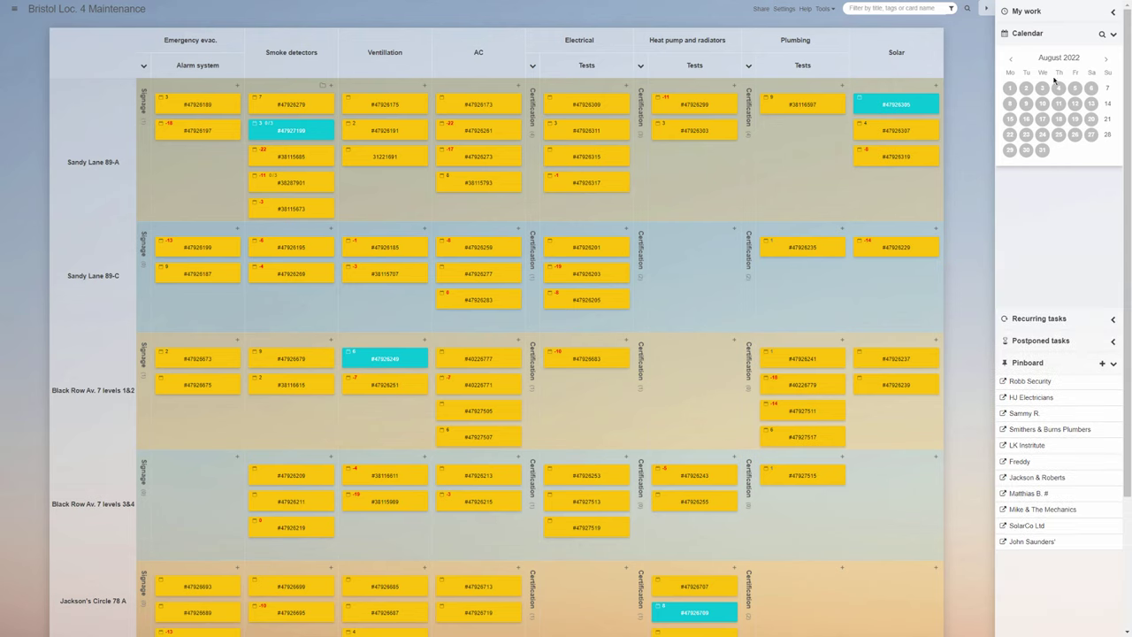
left_click(1102, 37)
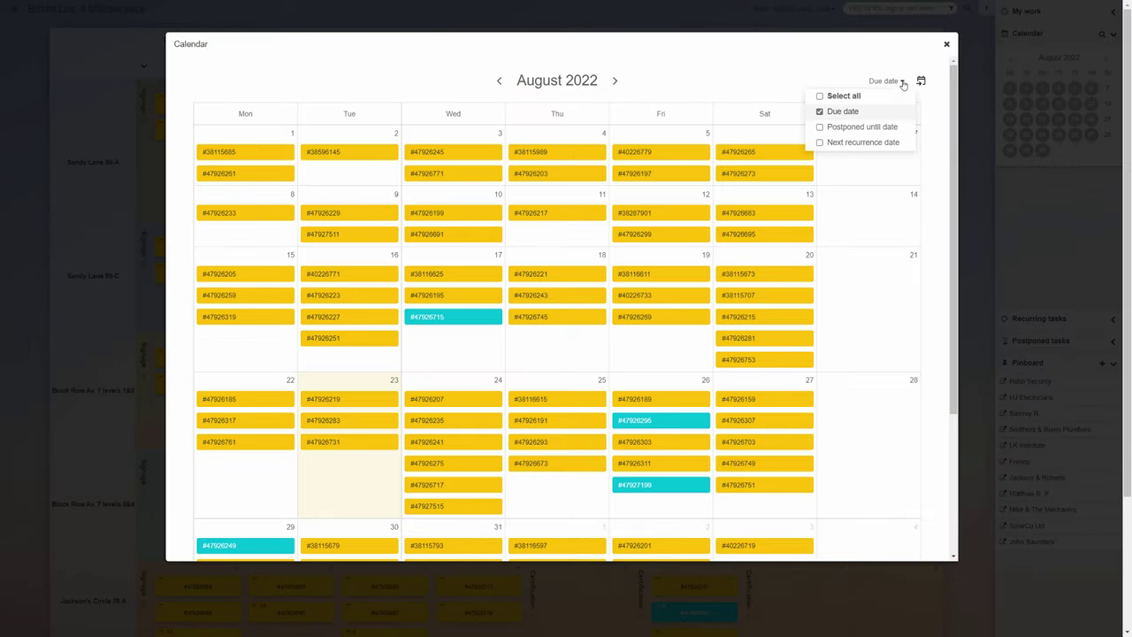
Add Next recurrence date to the calendar, step ahead to September 2022, and close it
left_click(898, 142)
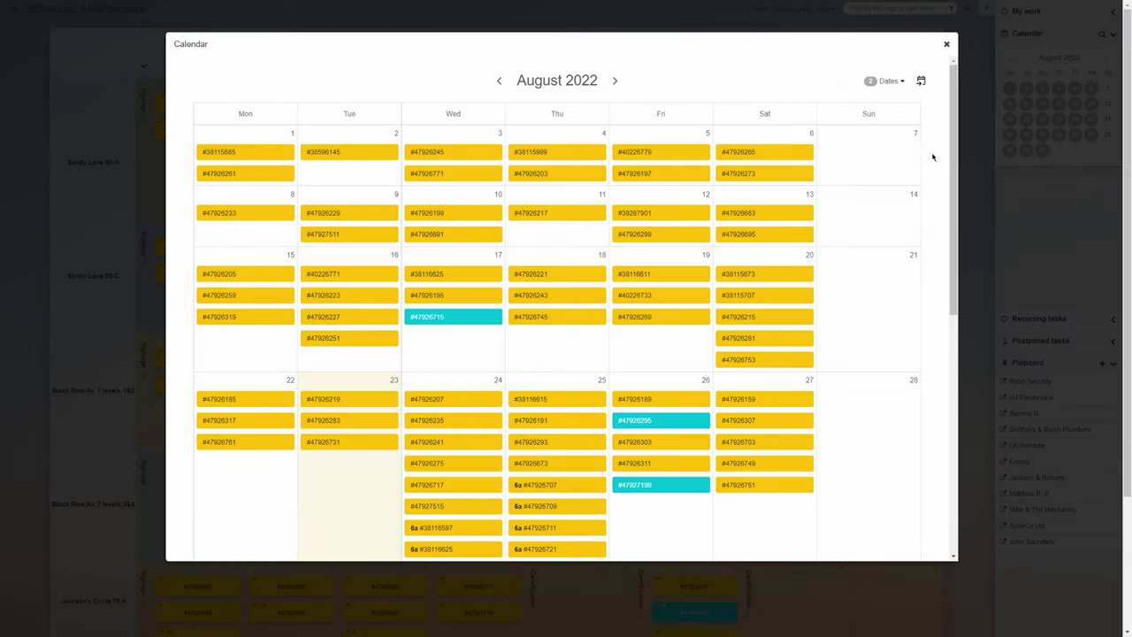
left_click(615, 81)
scroll(610, 292, "down", 3)
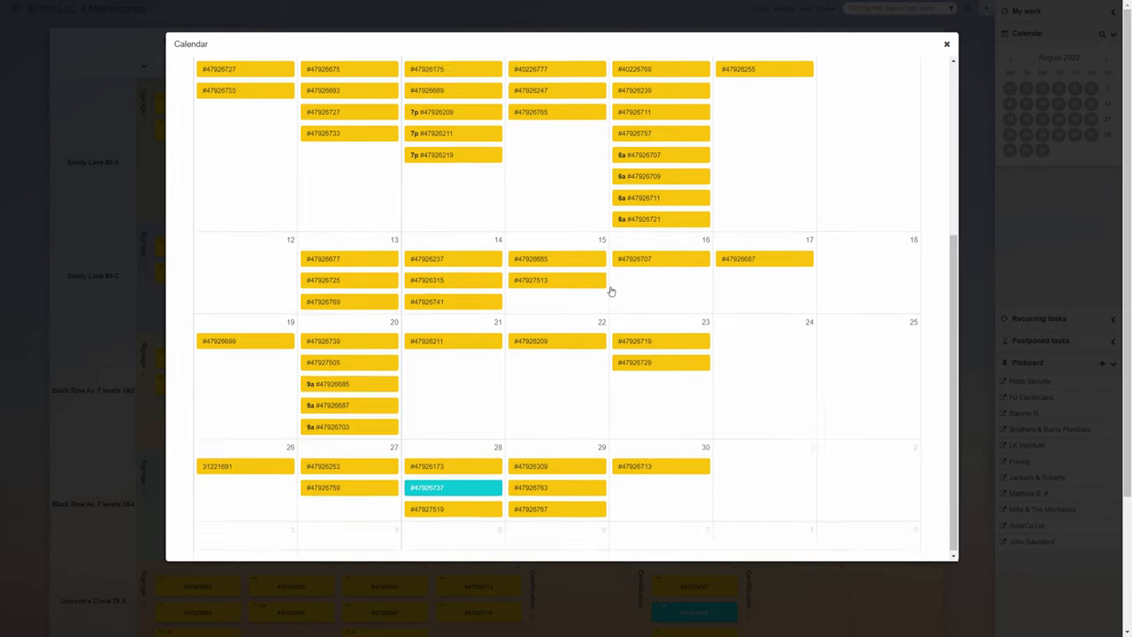
scroll(610, 292, "up", 3)
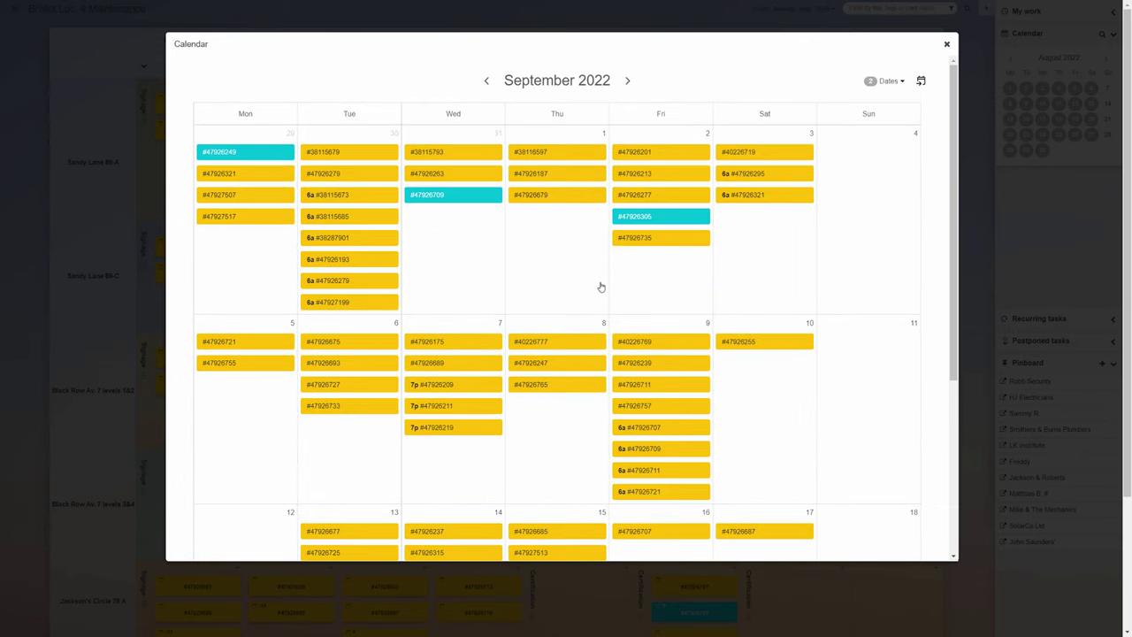
left_click(947, 44)
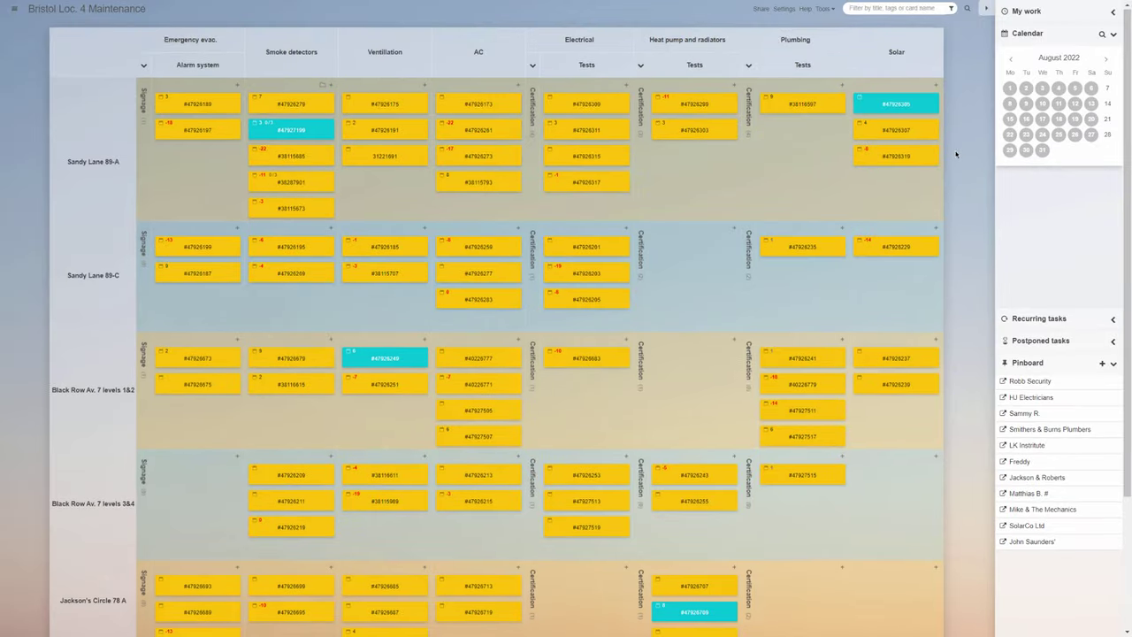
Collapse the Black Row Av. 7 levels 3&4 and Jackson's Circle 78 A rows, then switch to the Sales board
left_click(120, 445)
left_click(120, 445)
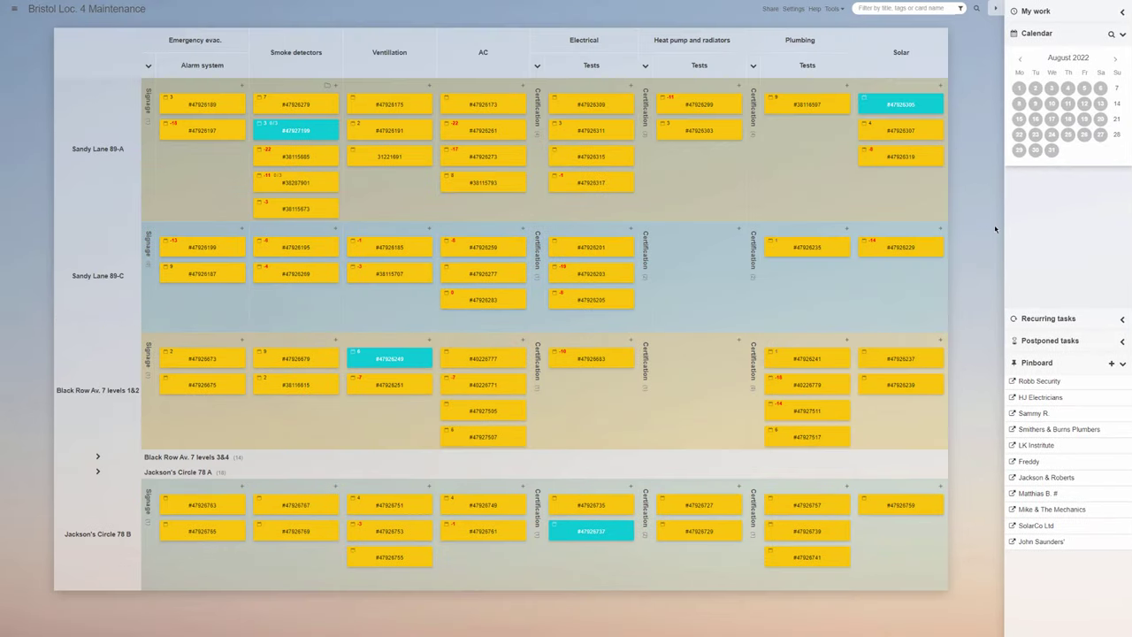
left_click(13, 8)
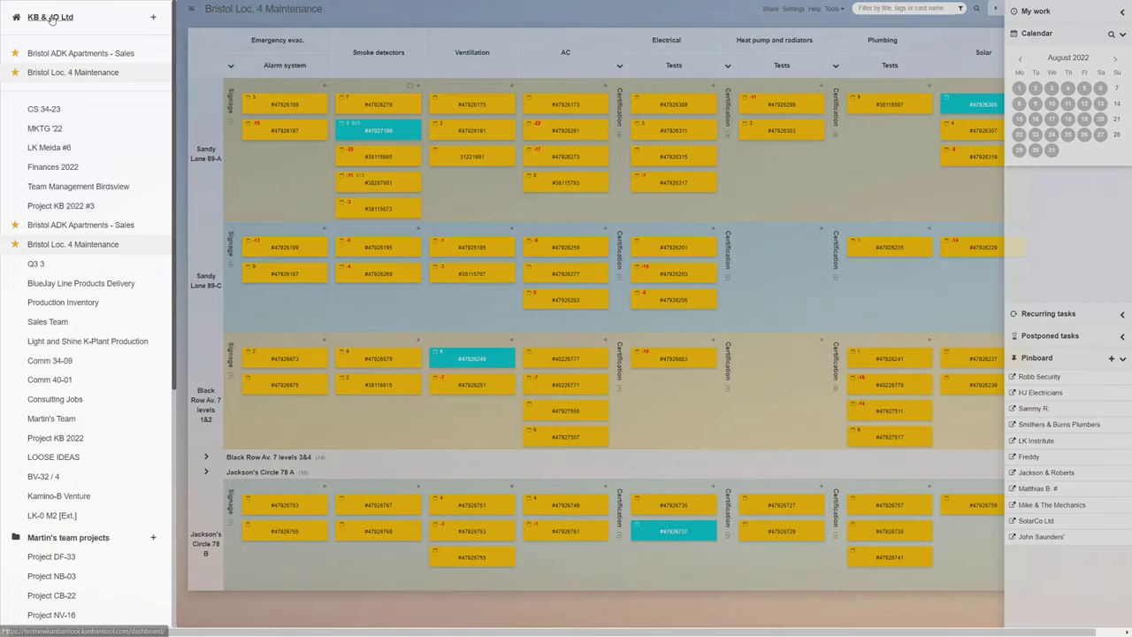
left_click(75, 54)
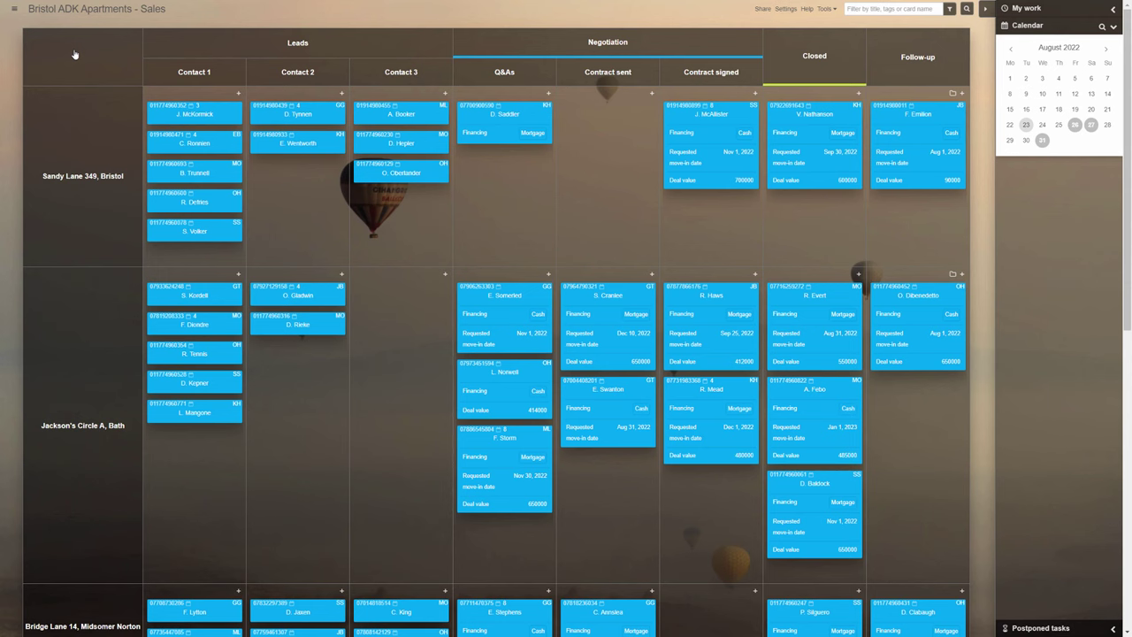
Collapse the Jackson's Circle A and Bridge Lane 14 rows, then go to the KB & JO Ltd dashboard
left_click(112, 362)
left_click(113, 364)
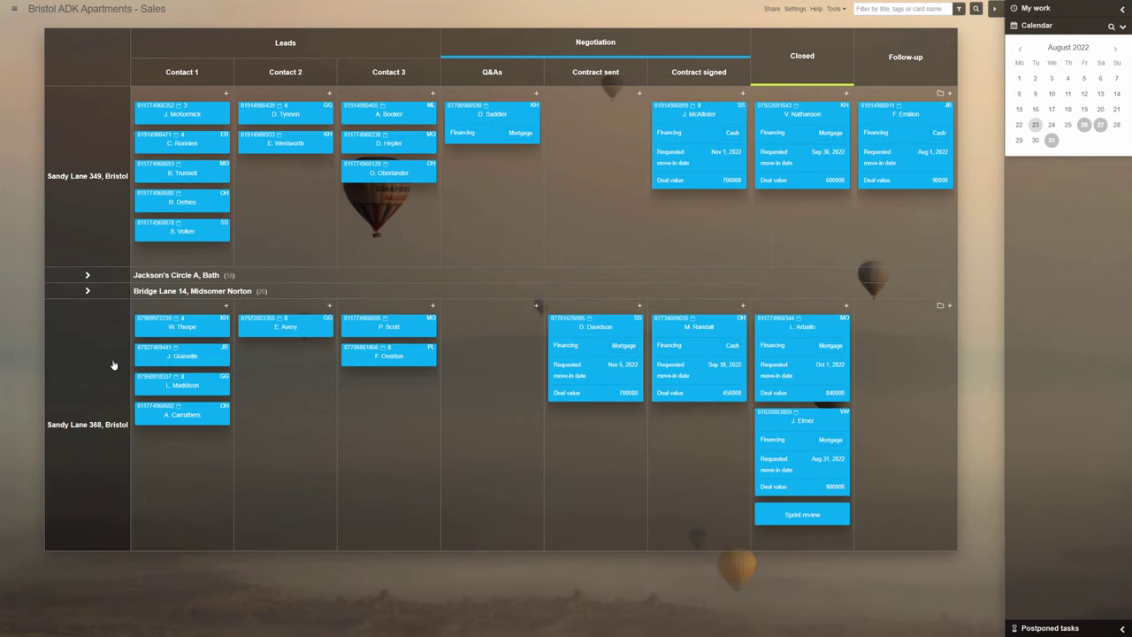
left_click(13, 8)
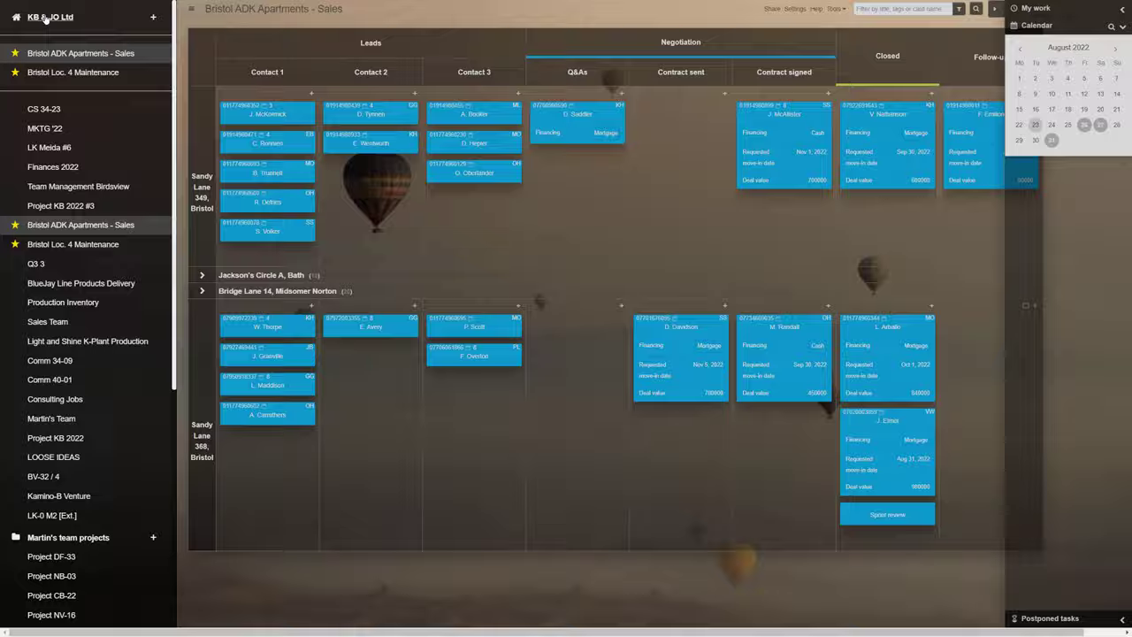
left_click(45, 16)
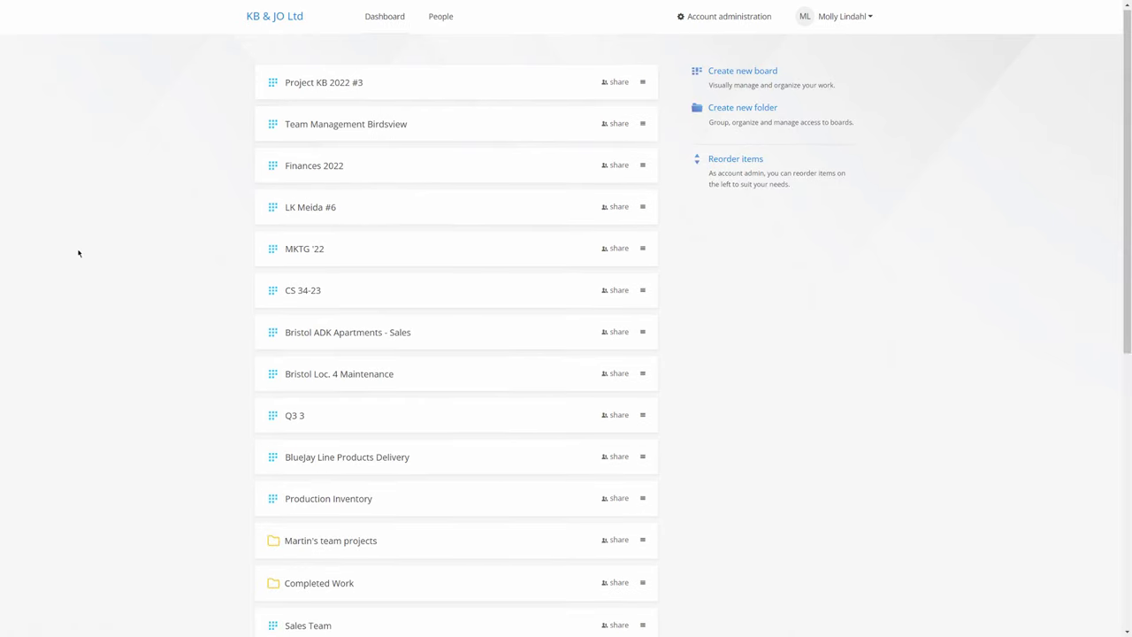